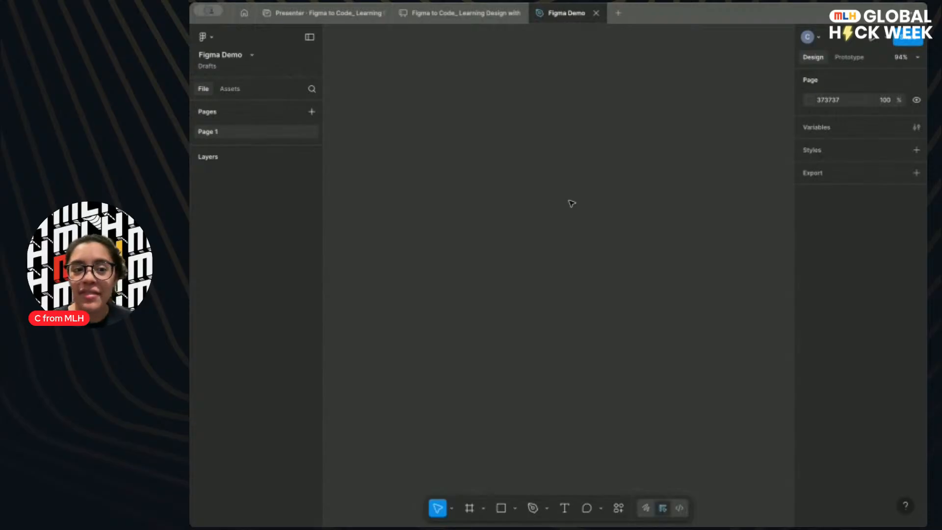
{"action": "left_click", "coordinate": [809, 101]}
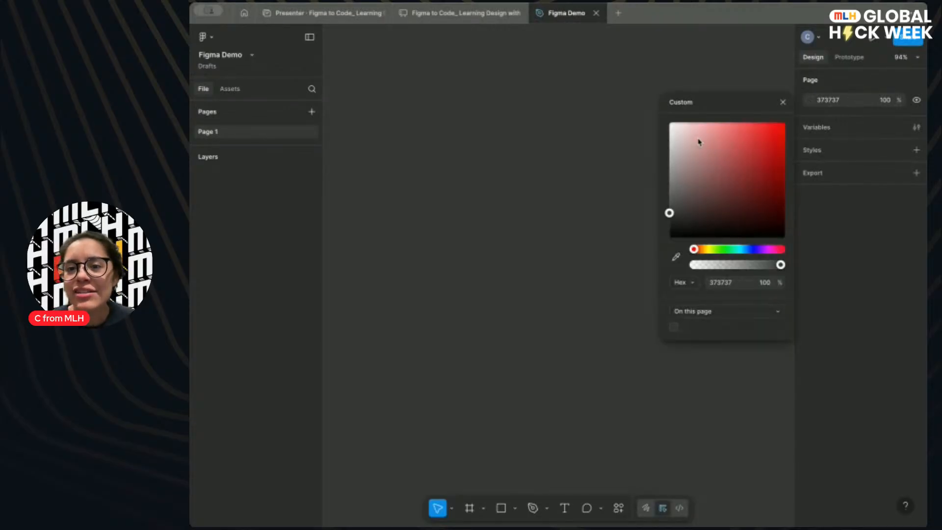
{"action": "left_click", "coordinate": [674, 142]}
{"action": "left_click_drag", "start_coordinate": [674, 148], "coordinate": [777, 130]}
{"action": "left_click", "coordinate": [783, 103]}
{"action": "key", "text": "super+z"}
{"action": "key", "text": "super+z"}
{"action": "key", "text": "Delete"}
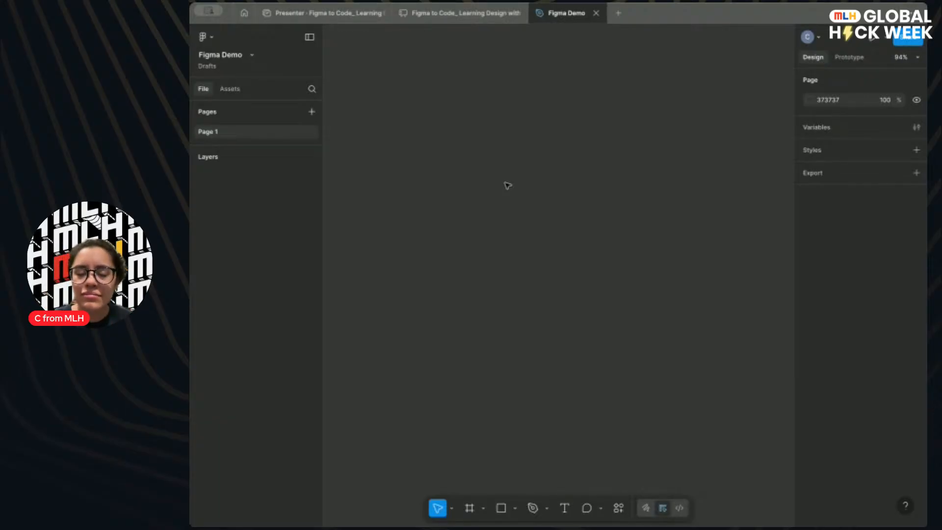
{"action": "left_click", "coordinate": [885, 100]}
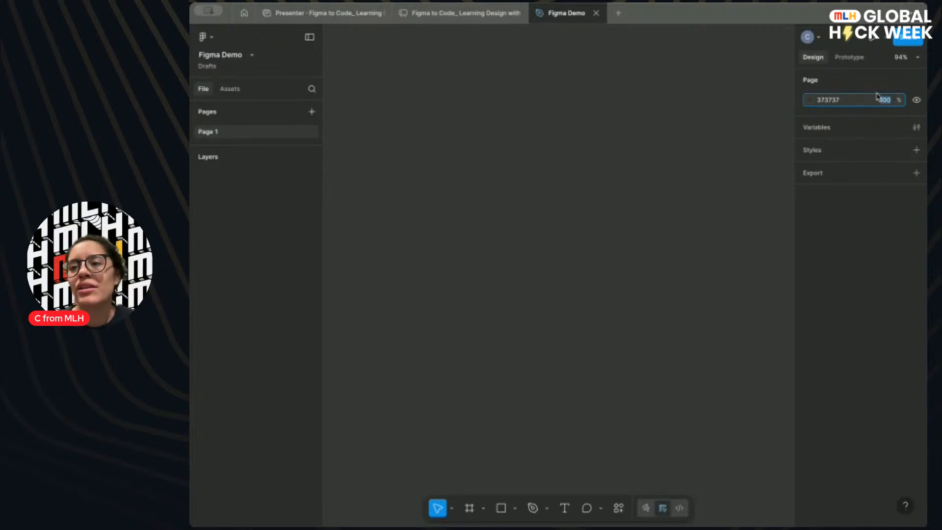
{"action": "left_click", "coordinate": [916, 101]}
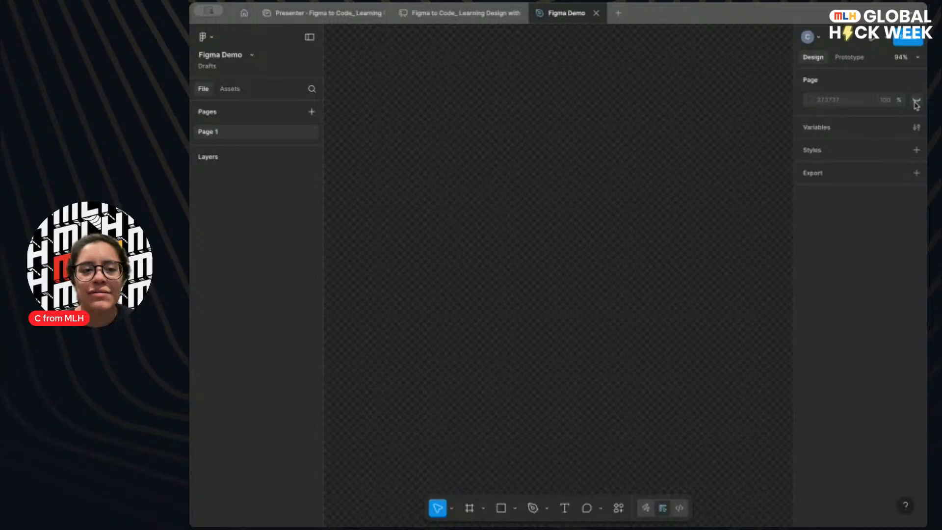
{"action": "left_click", "coordinate": [916, 100]}
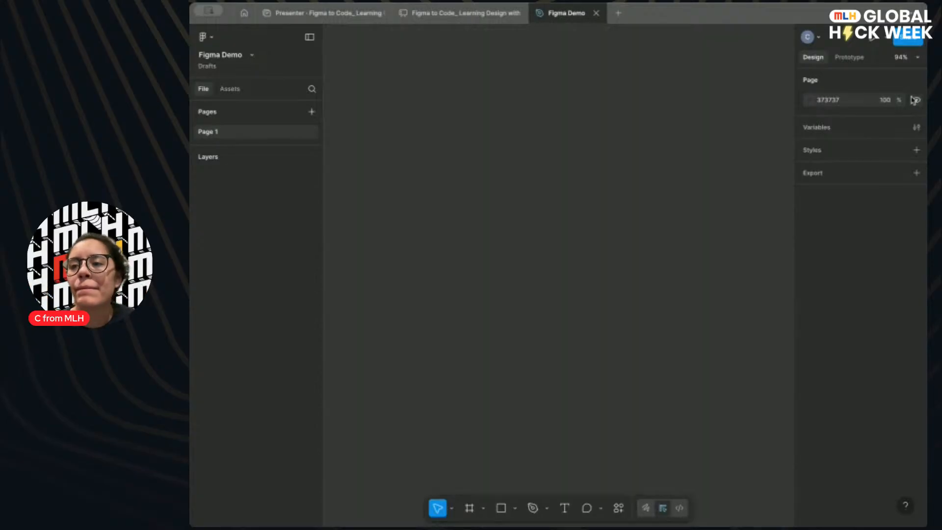
Add a text layer reading "My First Hackathon" on the empty canvas as the card title.
{"action": "key", "text": "t"}
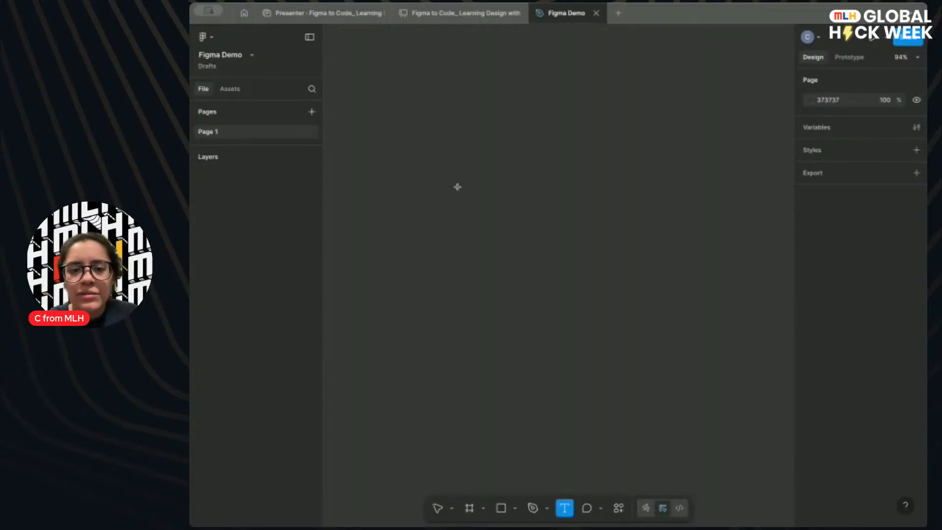
{"action": "left_click", "coordinate": [452, 189]}
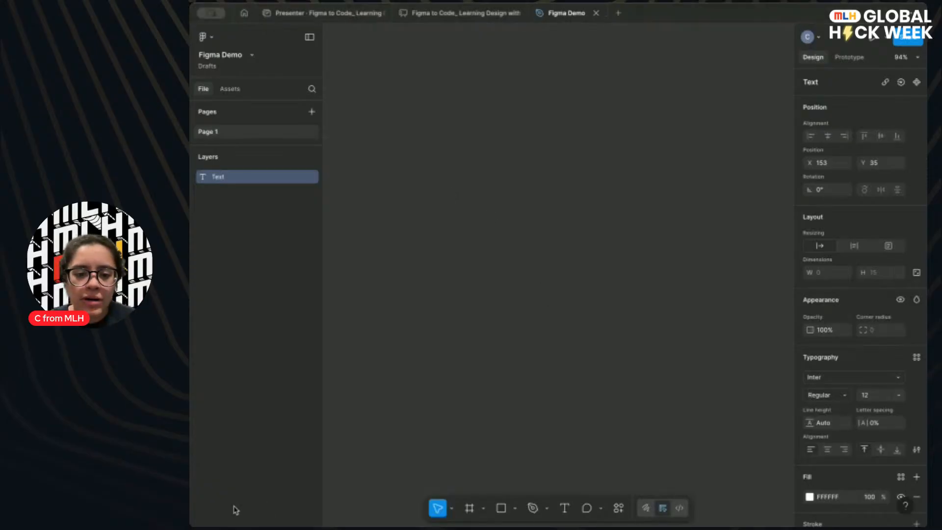
{"action": "type", "text": "My First Hackathon"}
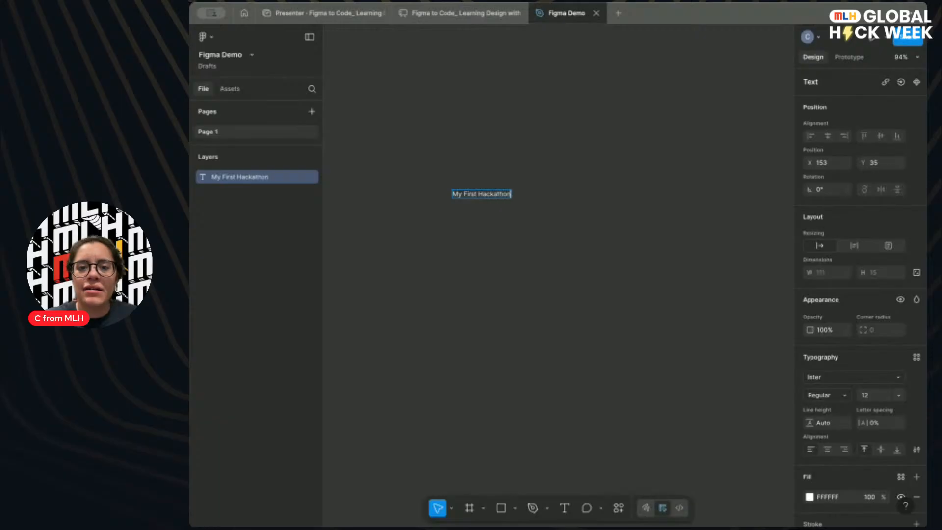
Make the whole "My First Hackathon" title bold and set its font size to 24.
{"action": "key", "text": "ctrl+a"}
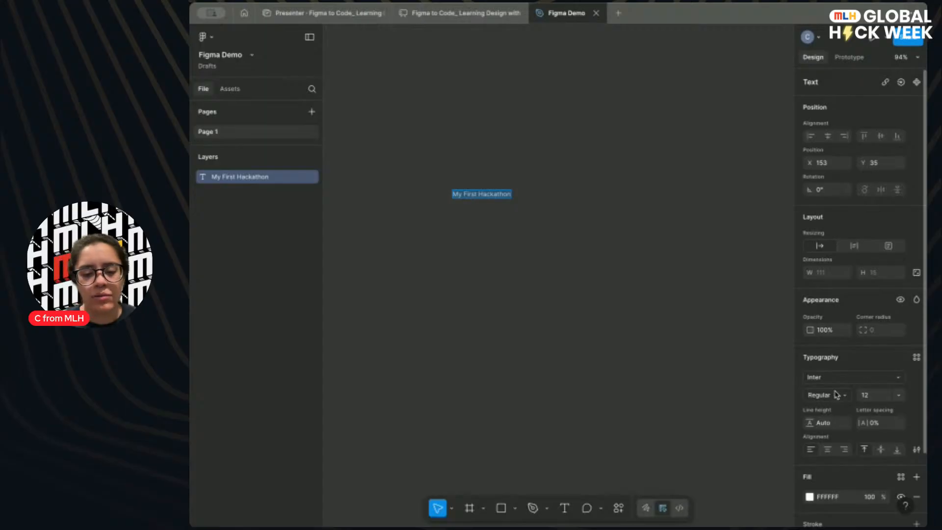
{"action": "key", "text": "ctrl+b"}
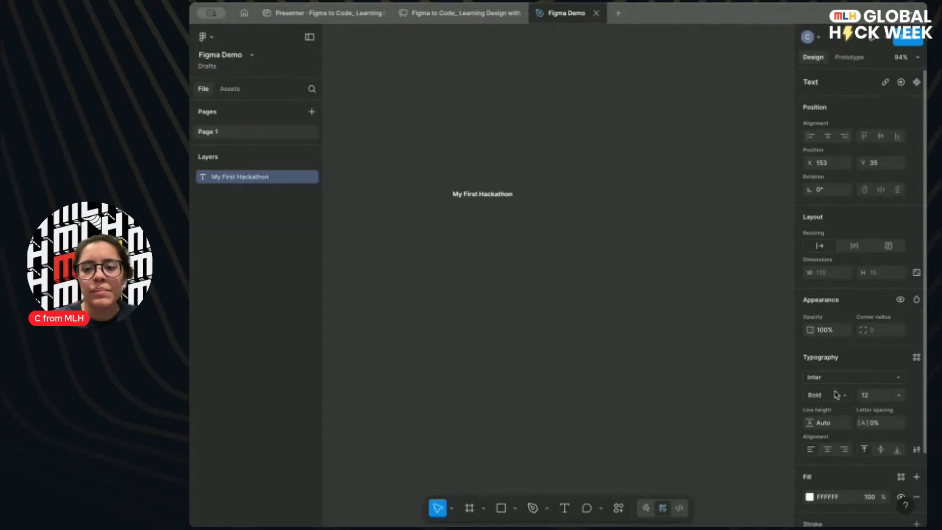
{"action": "left_click", "coordinate": [886, 397]}
{"action": "key", "text": "BackSpace"}
{"action": "key", "text": "BackSpace"}
{"action": "type", "text": "24"}
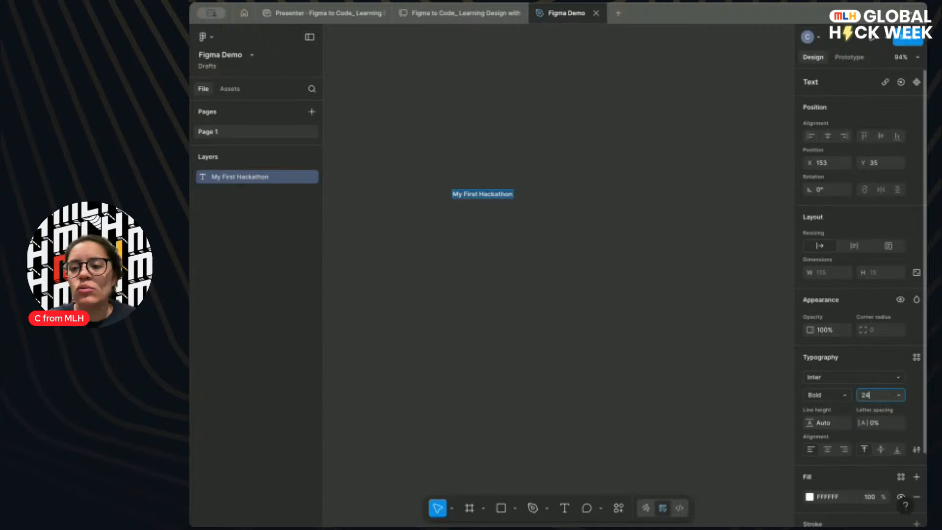
{"action": "key", "text": "Return"}
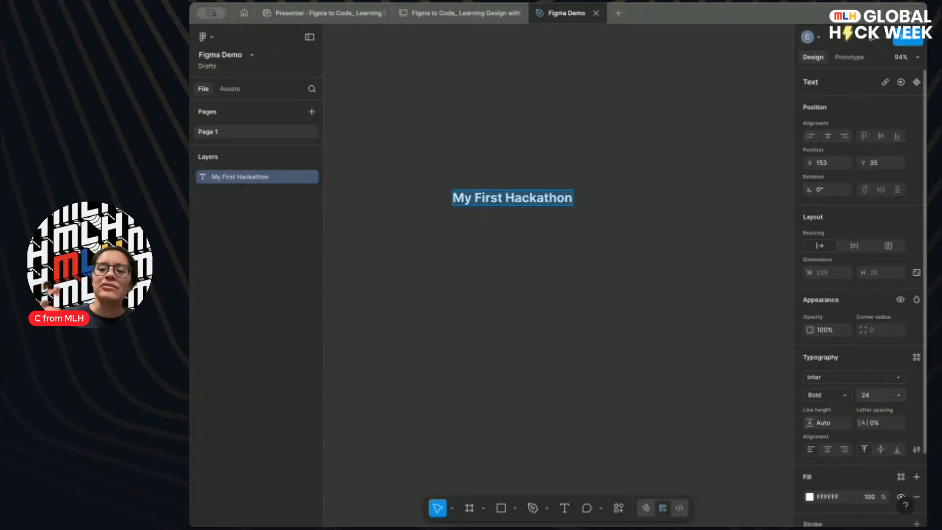
{"action": "key", "text": "Escape"}
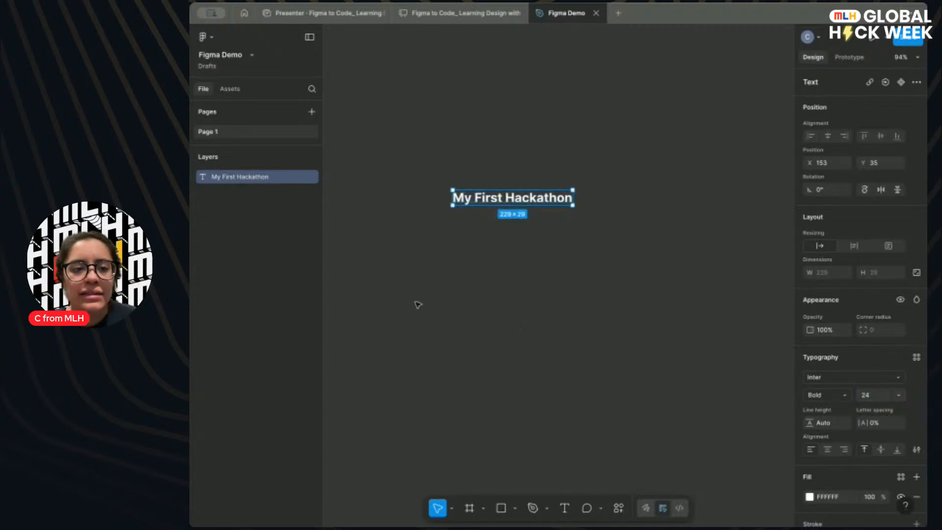
Draw a rectangle about 229 × 133 directly above the title and fill it with the image PXL_20250912_223851872.jpg from Downloads.
{"action": "left_click", "coordinate": [501, 508]}
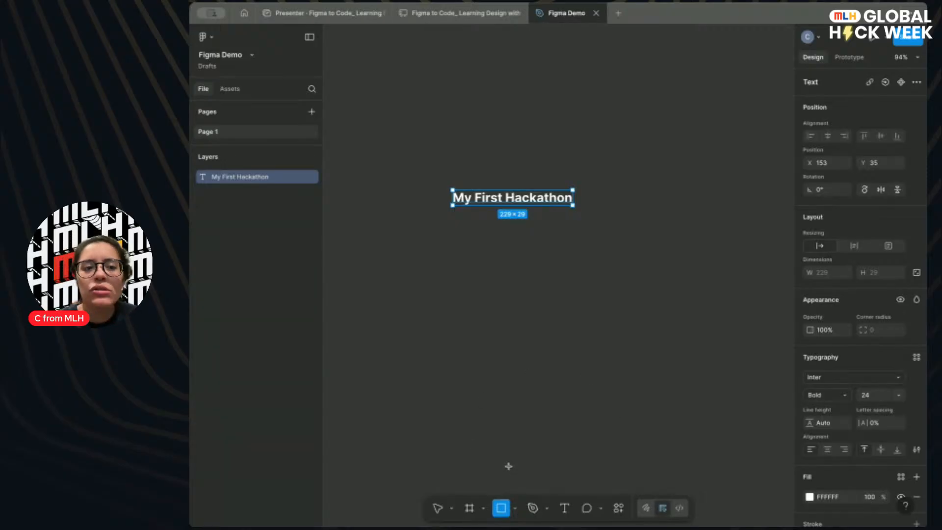
{"action": "mouse_move", "coordinate": [452, 117]}
{"action": "left_mouse_down"}
{"action": "mouse_move", "coordinate": [551, 185]}
{"action": "mouse_move", "coordinate": [573, 186]}
{"action": "left_mouse_up"}
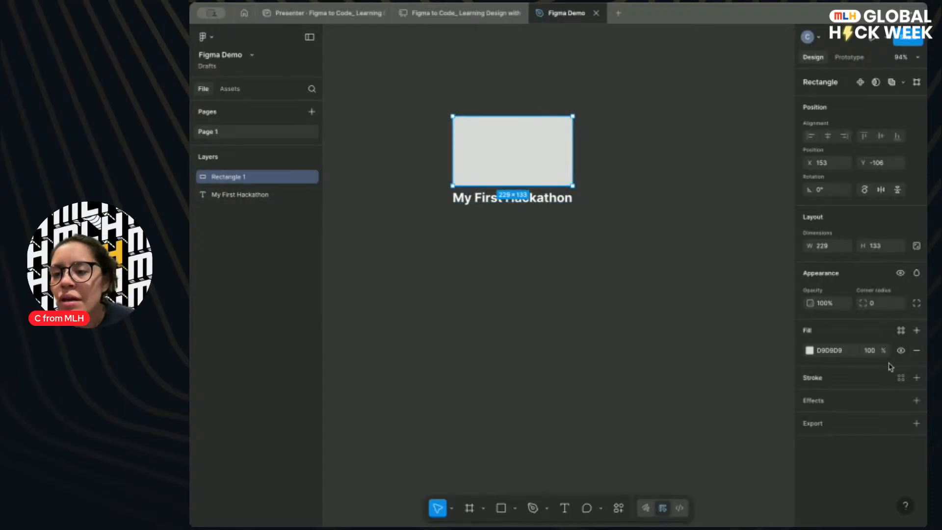
{"action": "left_click", "coordinate": [810, 350]}
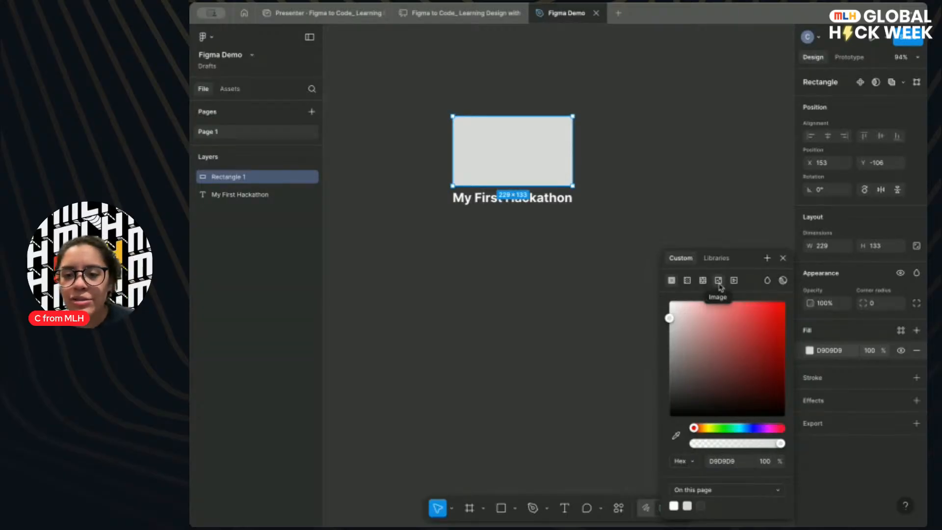
{"action": "left_click", "coordinate": [718, 282]}
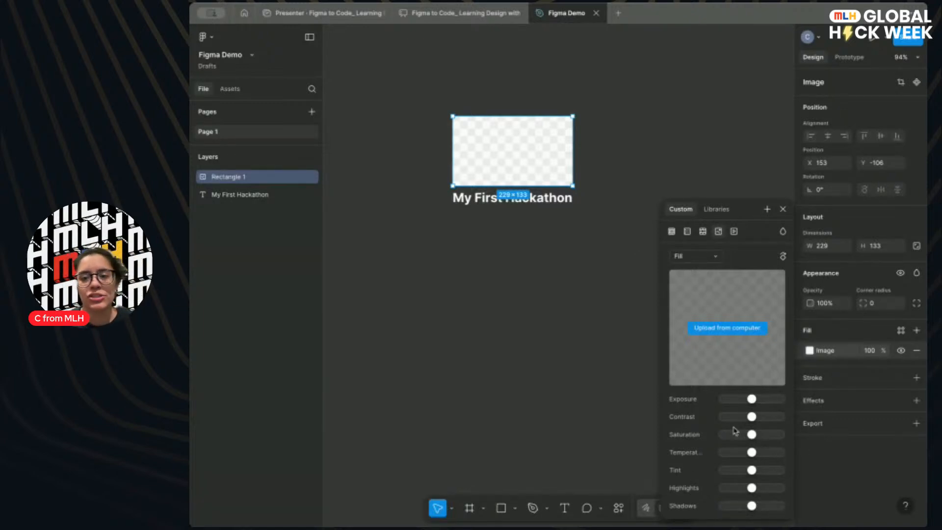
{"action": "left_click", "coordinate": [717, 329]}
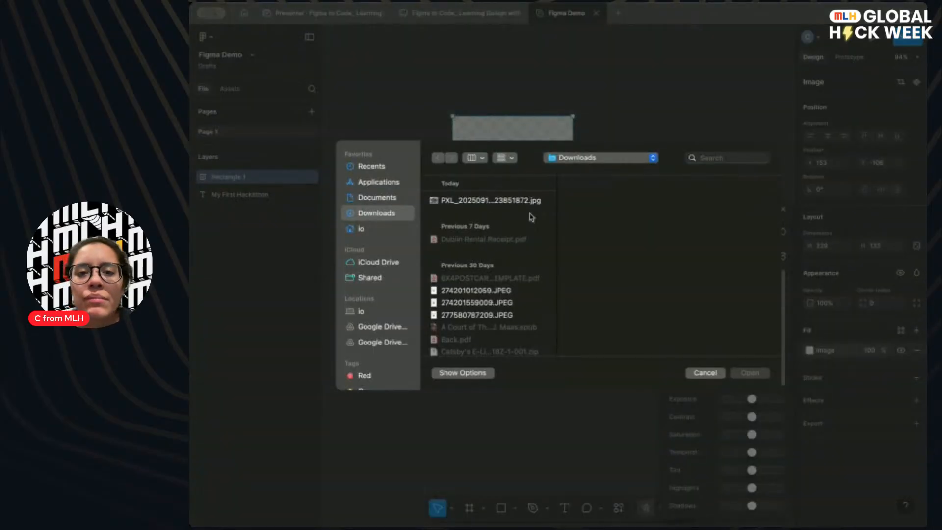
{"action": "left_click", "coordinate": [483, 200]}
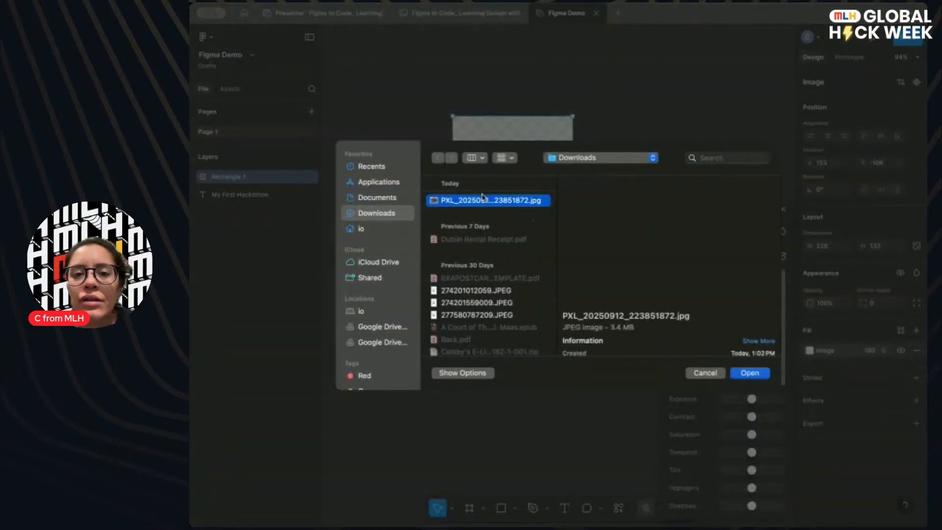
{"action": "left_click", "coordinate": [741, 374]}
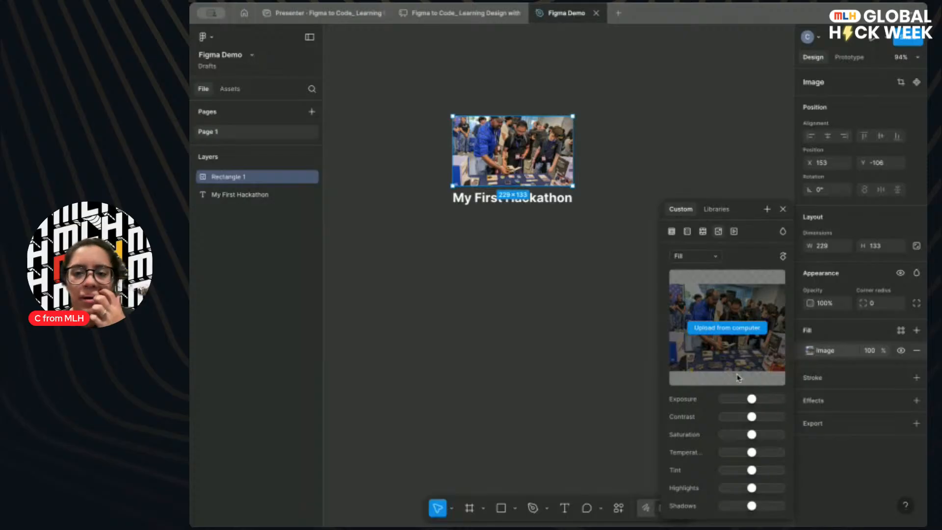
{"action": "left_click", "coordinate": [783, 209]}
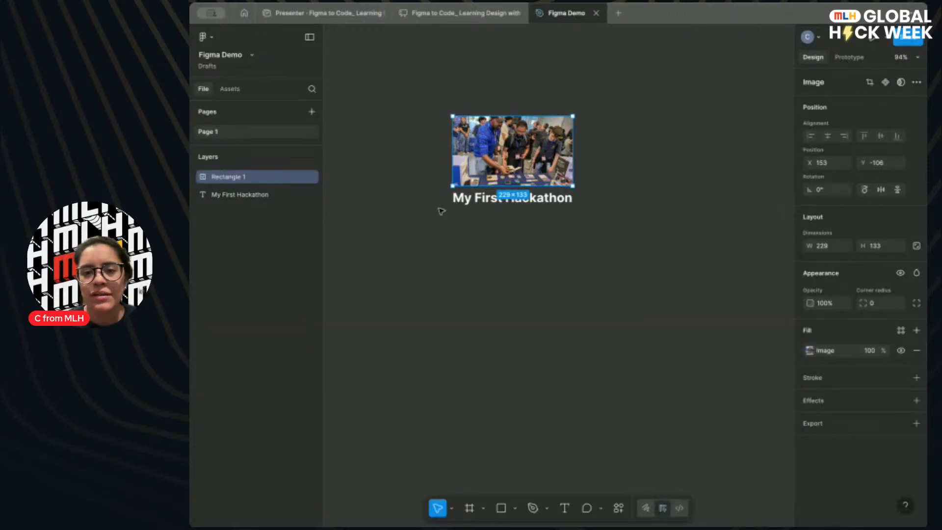
Draw a fixed-size text box about 229 × 93 below the title and set its font size to 16.
{"action": "left_click", "coordinate": [458, 223]}
{"action": "key", "text": "t"}
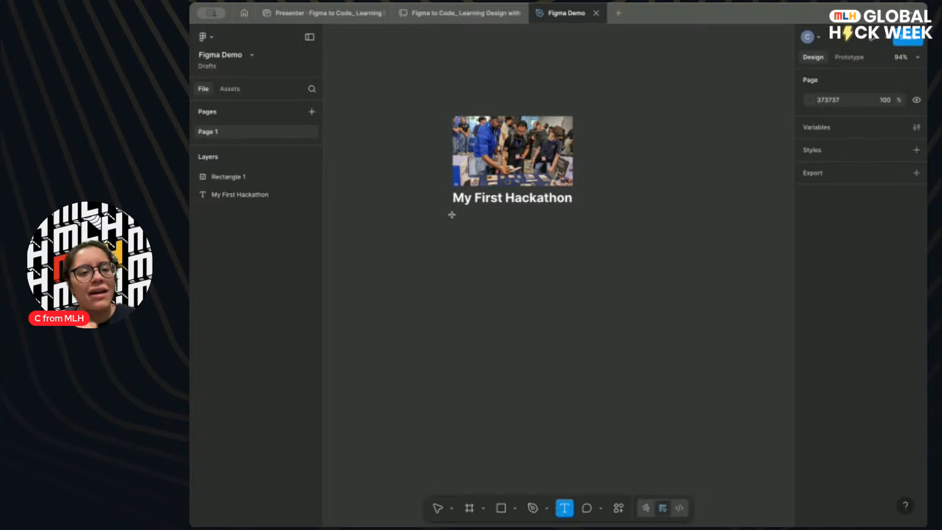
{"action": "left_click_drag", "start_coordinate": [452, 214], "coordinate": [574, 262]}
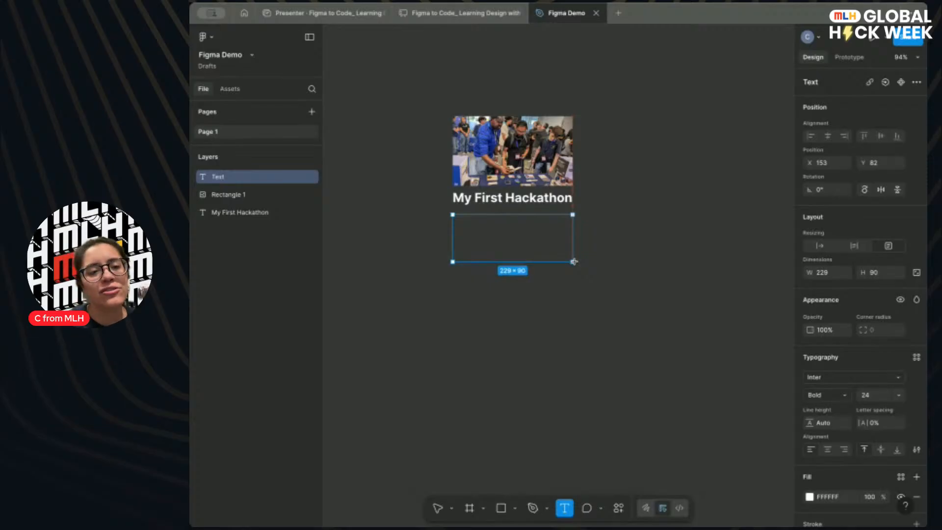
{"action": "left_click_drag", "start_coordinate": [574, 262], "coordinate": [574, 263]}
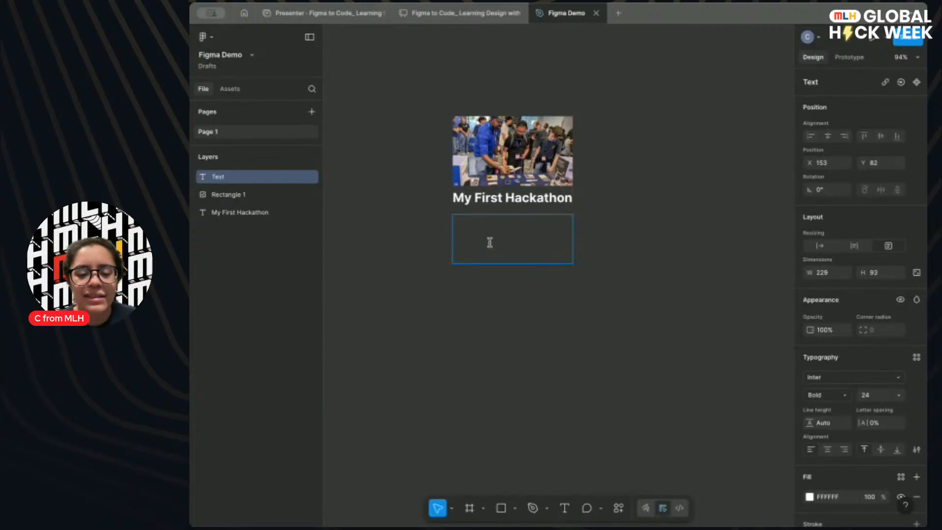
{"action": "left_click", "coordinate": [876, 395]}
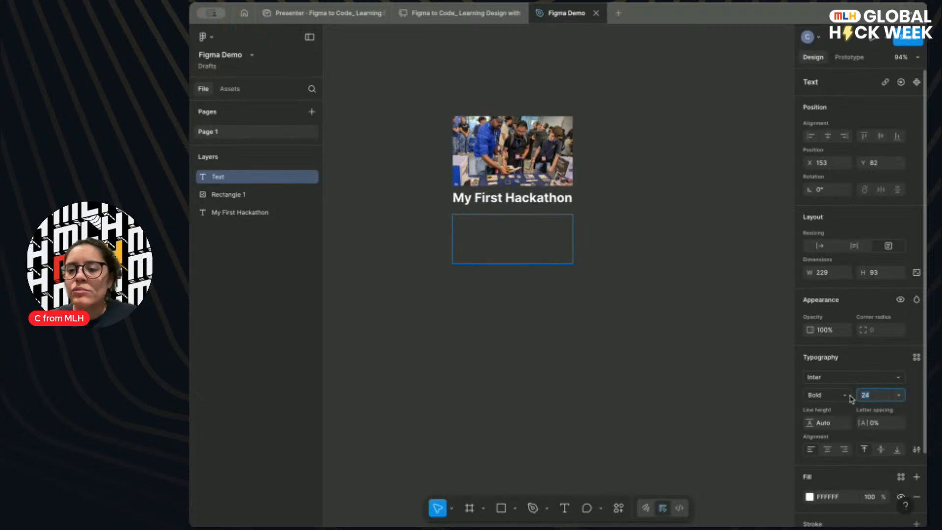
{"action": "type", "text": "16"}
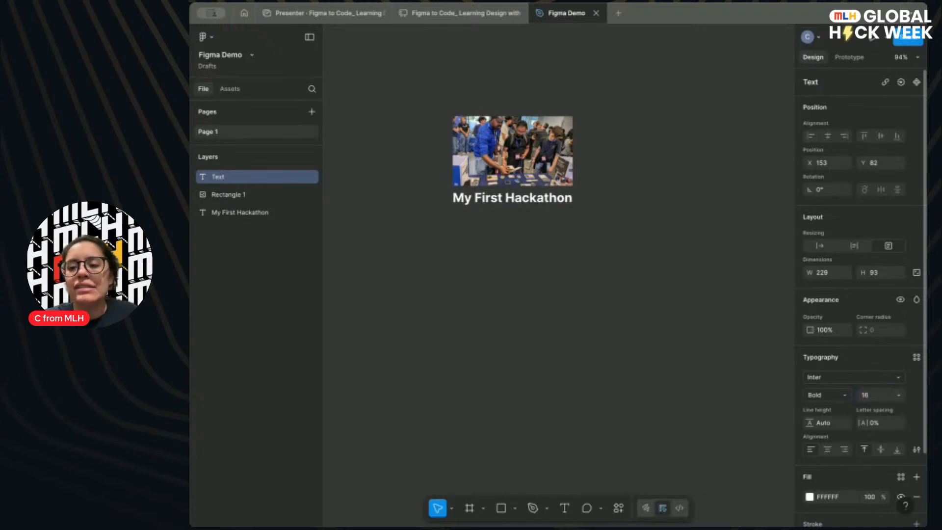
Enter "lorem ipsum" in the description text box and change its weight to Regular.
{"action": "left_click", "coordinate": [499, 234]}
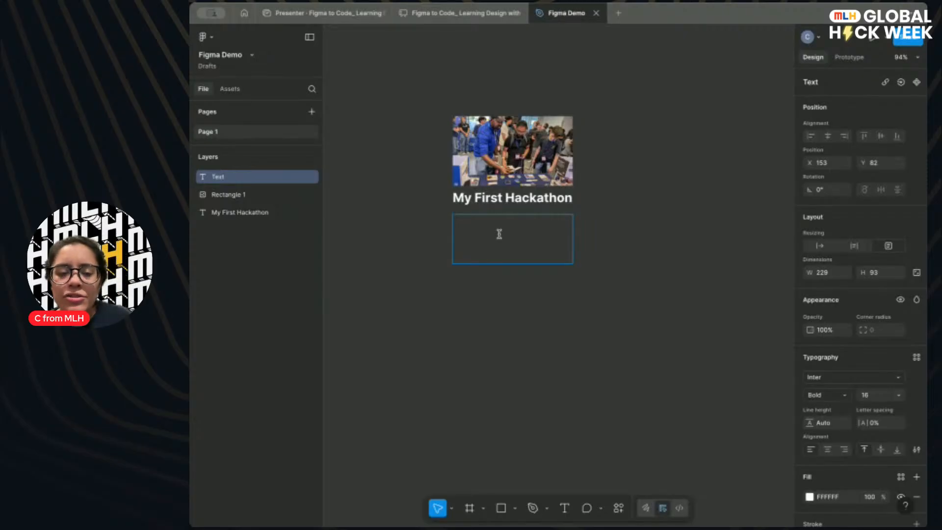
{"action": "type", "text": "lore"}
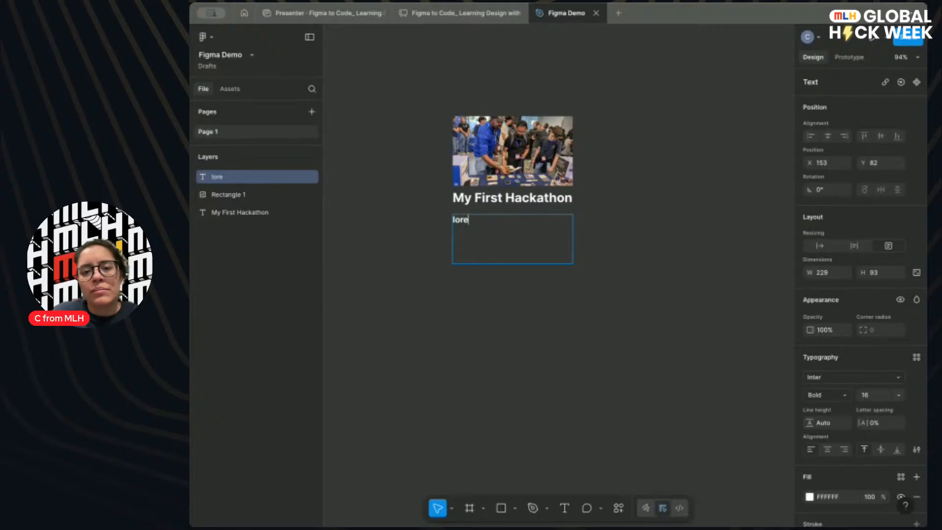
{"action": "type", "text": "m ips"}
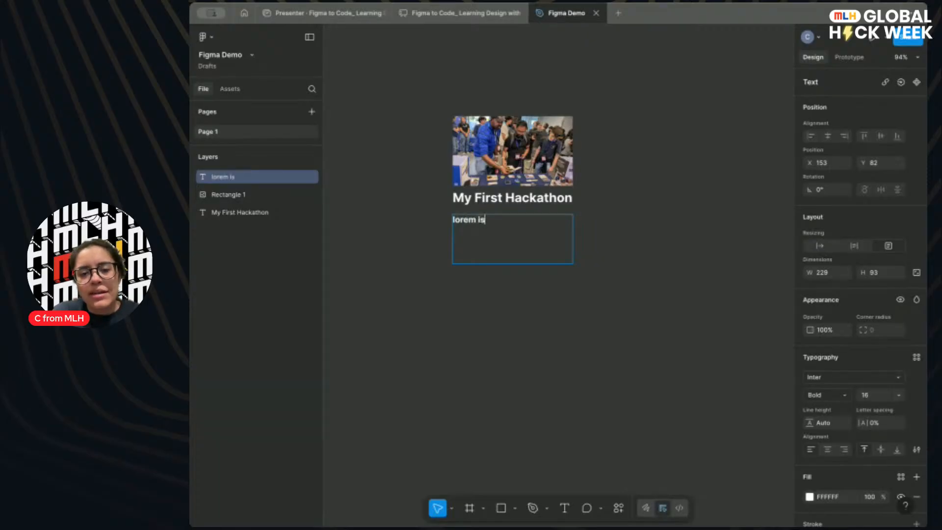
{"action": "type", "text": "um"}
{"action": "key", "text": "ctrl+a"}
{"action": "key", "text": "ctrl+b"}
{"action": "key", "text": "Escape"}
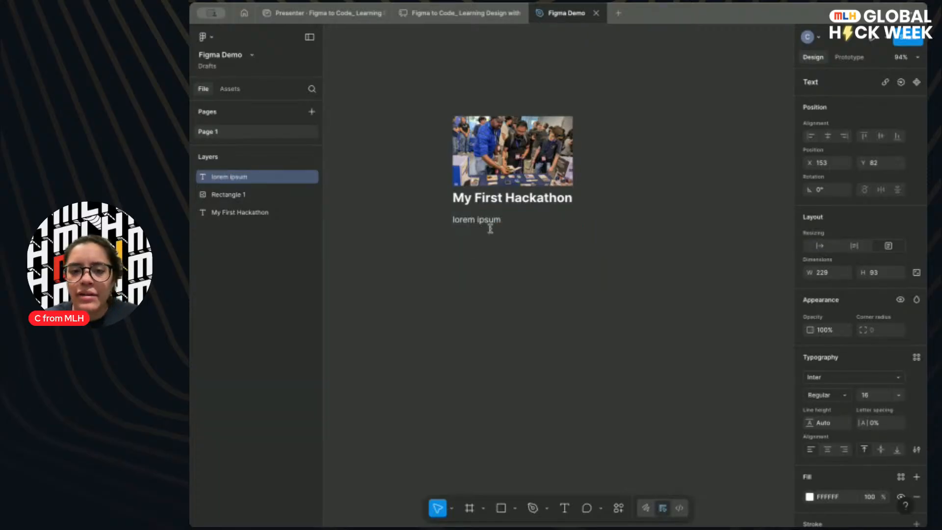
Continue the description with filler text "...fijro rigjoeijgoie rgirjgoirjsiojgsiorj srgjsoirgjsoirgjoisjrgiso rgisjiorj" so it spans several lines.
{"action": "left_click", "coordinate": [834, 377]}
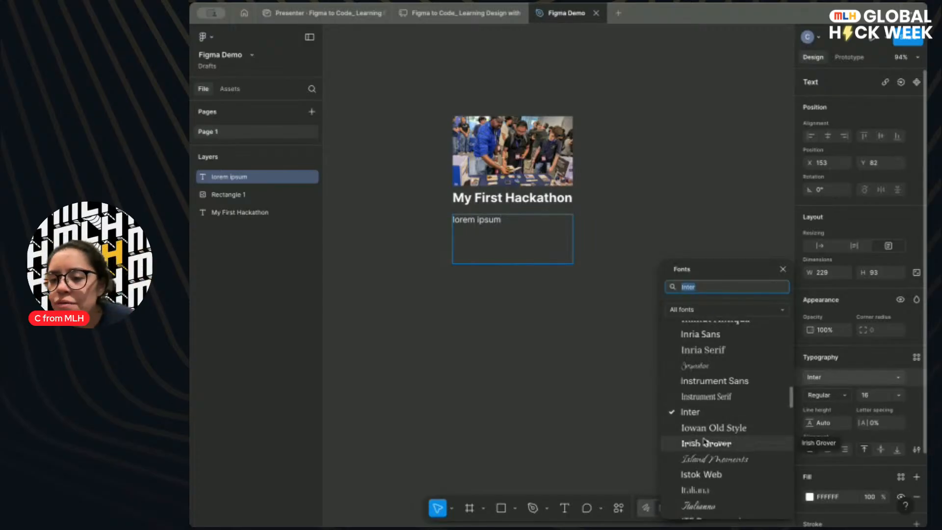
{"action": "left_click", "coordinate": [847, 378]}
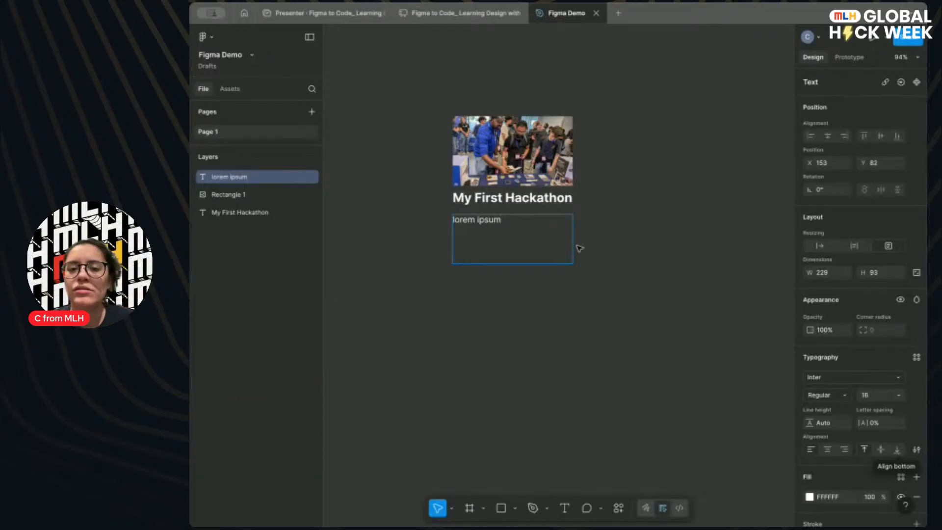
{"action": "type", "text": "...fijro rigjoeijgoi"}
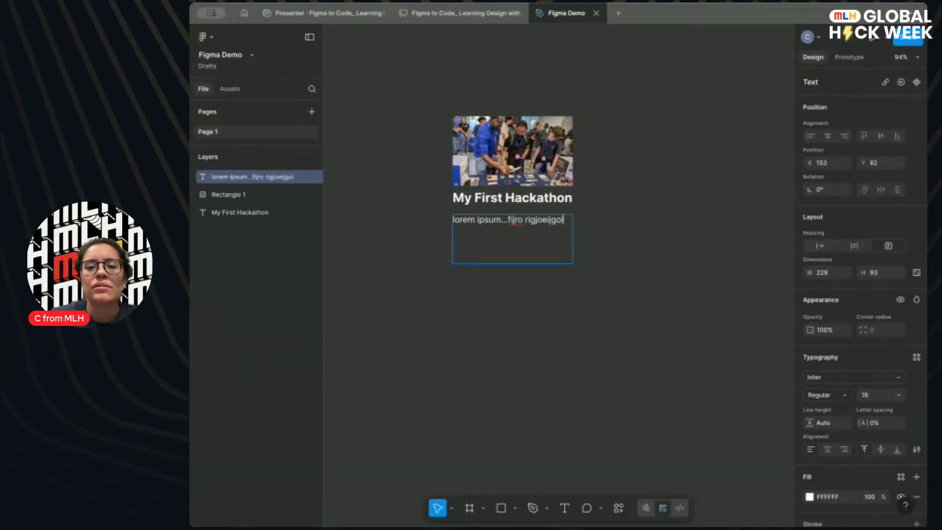
{"action": "type", "text": "e rgirjgoirjsiojgsiorj srgjsoirgjsoirgjoisjrgiso rgisjiorj"}
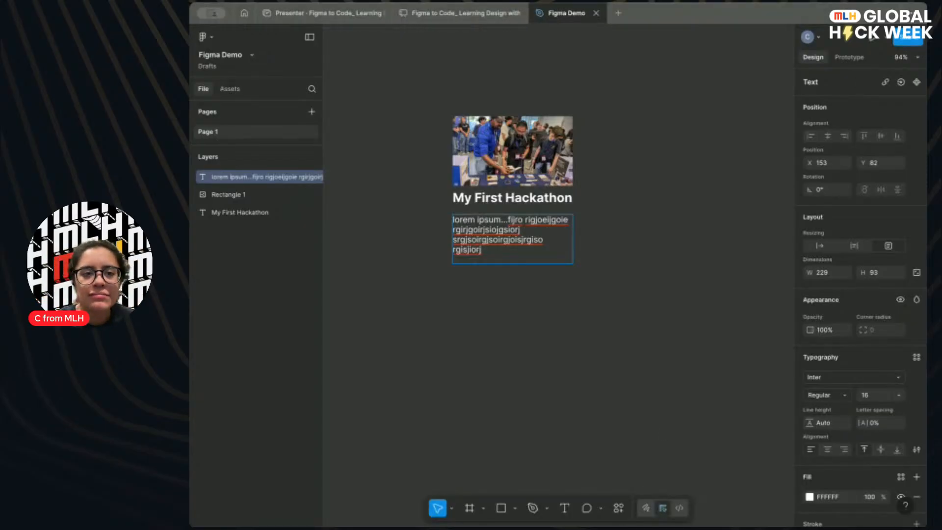
Switch to the Presenter slide deck and advance to slide 31 about creating a frame for the card.
{"action": "left_click", "coordinate": [346, 13]}
{"action": "key", "text": "Right"}
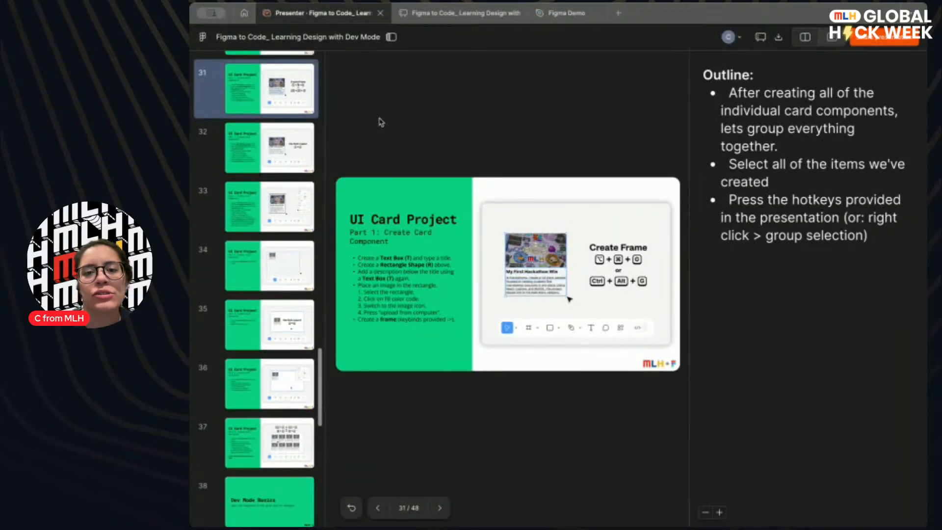
Review slide 30 on placing an image in the rectangle and return to slide 31 on creating a frame.
{"action": "key", "text": "Left"}
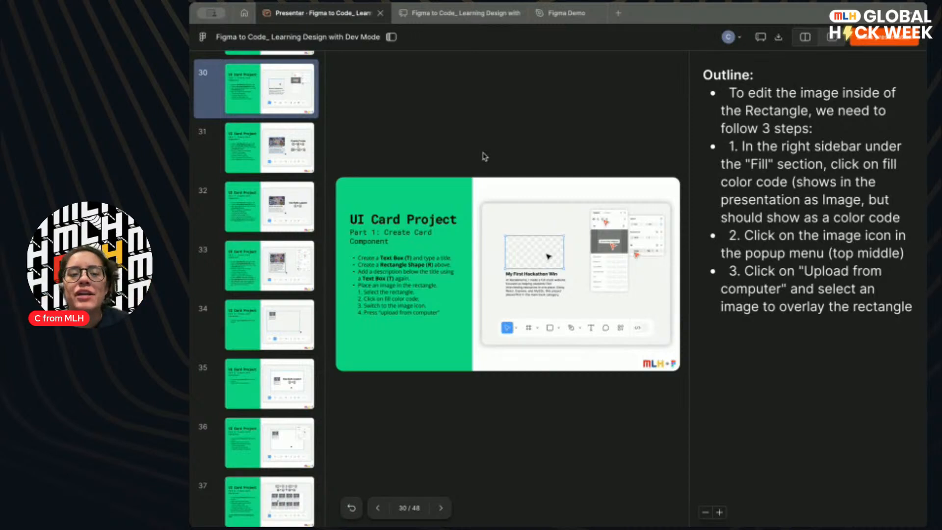
{"action": "key", "text": "Left"}
{"action": "key", "text": "Right"}
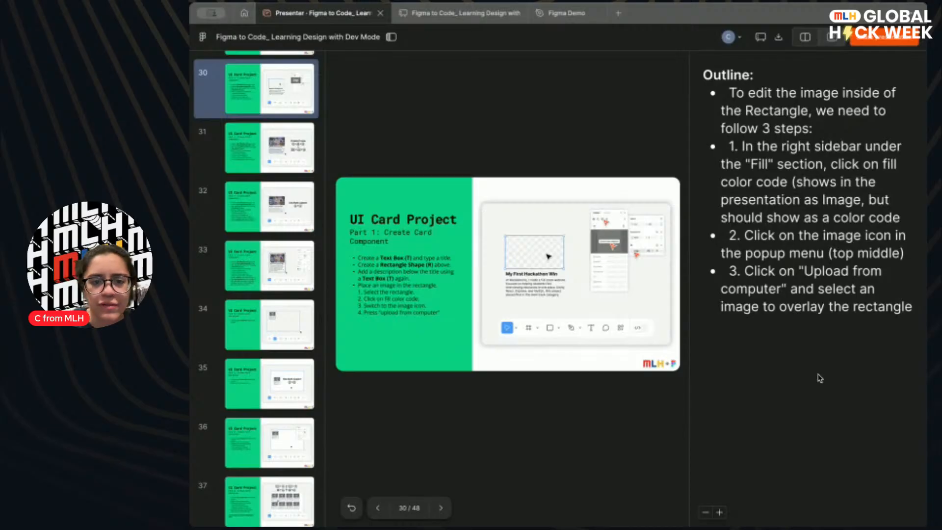
{"action": "key", "text": "Right"}
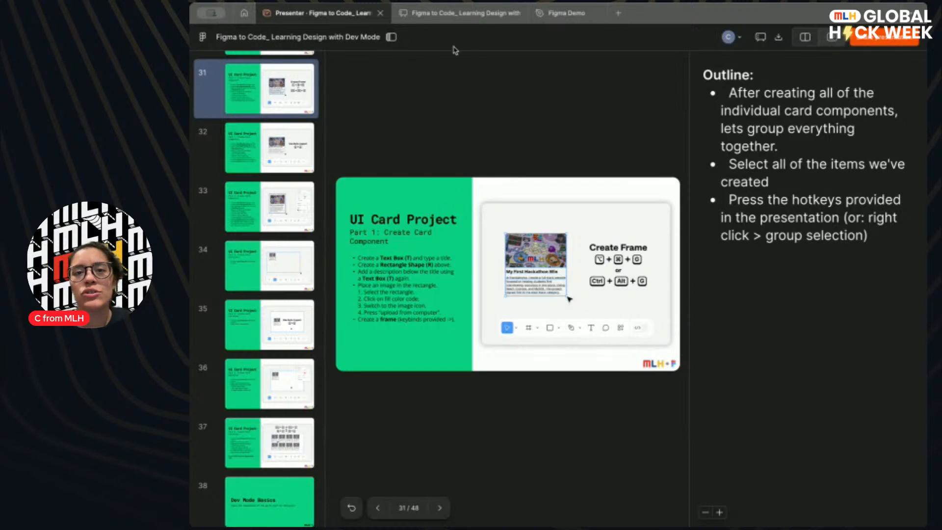
Switch to the Figma Demo file and wrap the image, title and description together in a frame with Frame selection.
{"action": "left_click", "coordinate": [567, 12]}
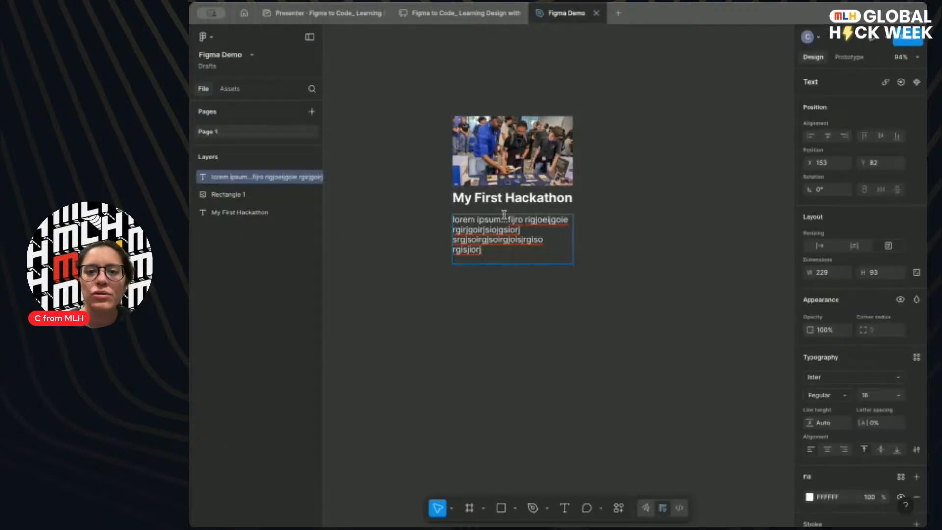
{"action": "left_click", "coordinate": [469, 508]}
{"action": "left_click", "coordinate": [452, 508]}
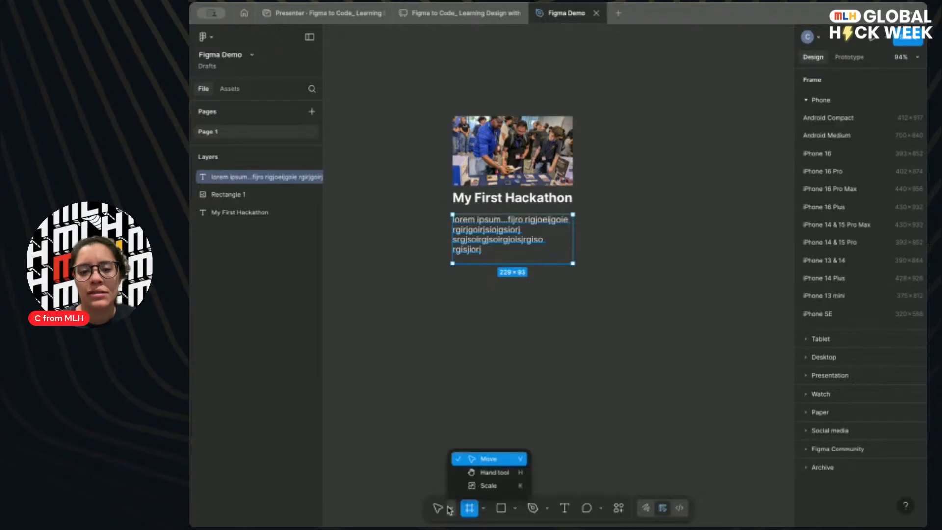
{"action": "left_click", "coordinate": [436, 509]}
{"action": "left_click", "coordinate": [451, 508]}
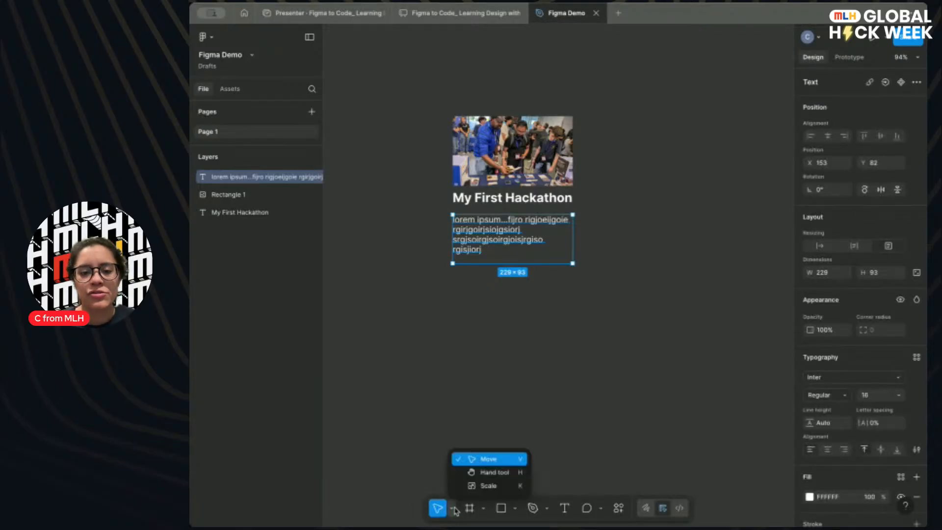
{"action": "left_click", "coordinate": [438, 510]}
{"action": "left_click_drag", "start_coordinate": [423, 84], "coordinate": [603, 283]}
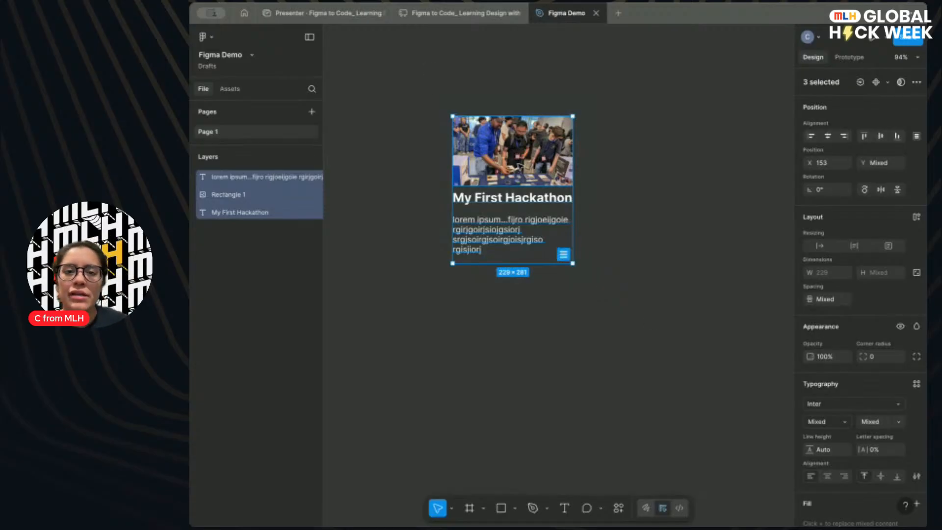
{"action": "right_click", "coordinate": [519, 166]}
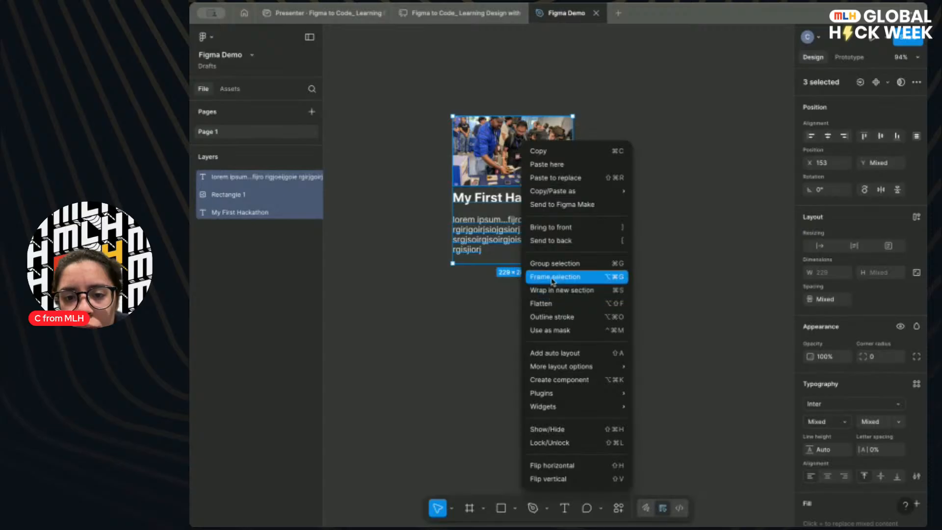
{"action": "left_click", "coordinate": [613, 282]}
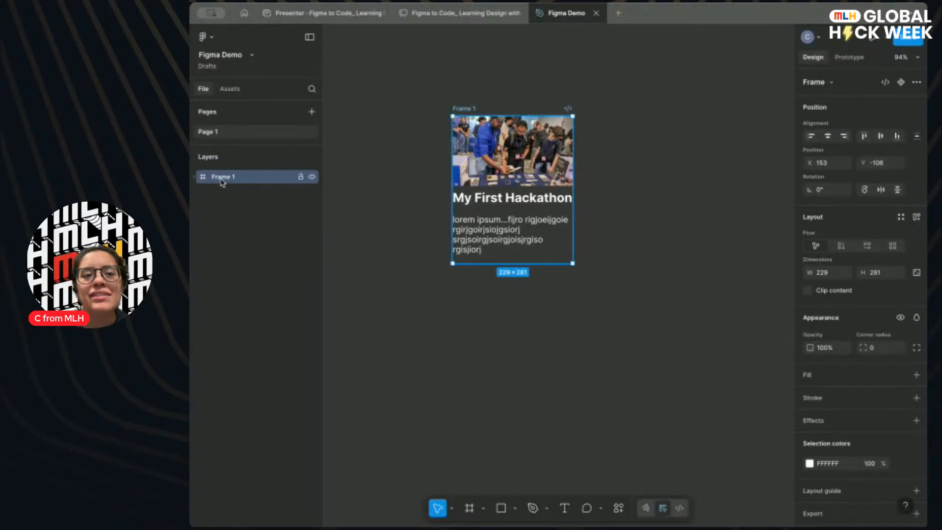
{"action": "right_click", "coordinate": [222, 184]}
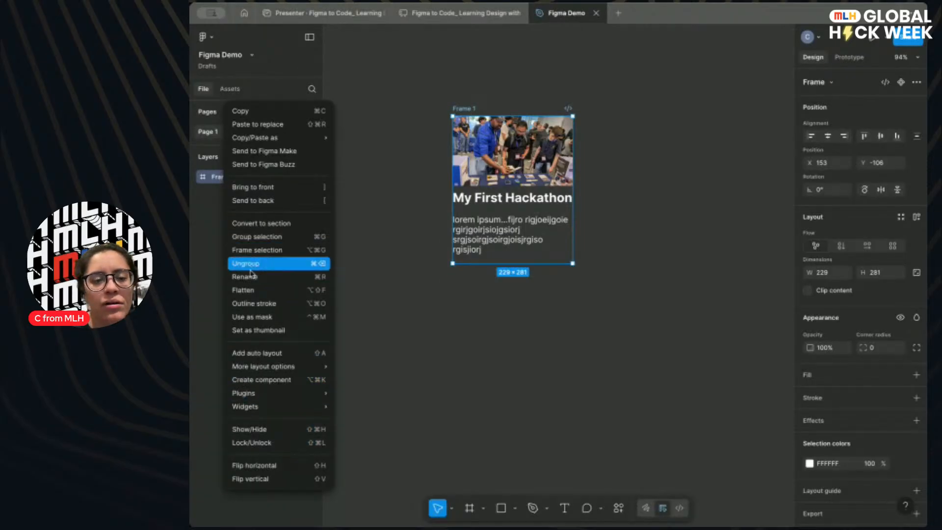
{"action": "left_click", "coordinate": [201, 179]}
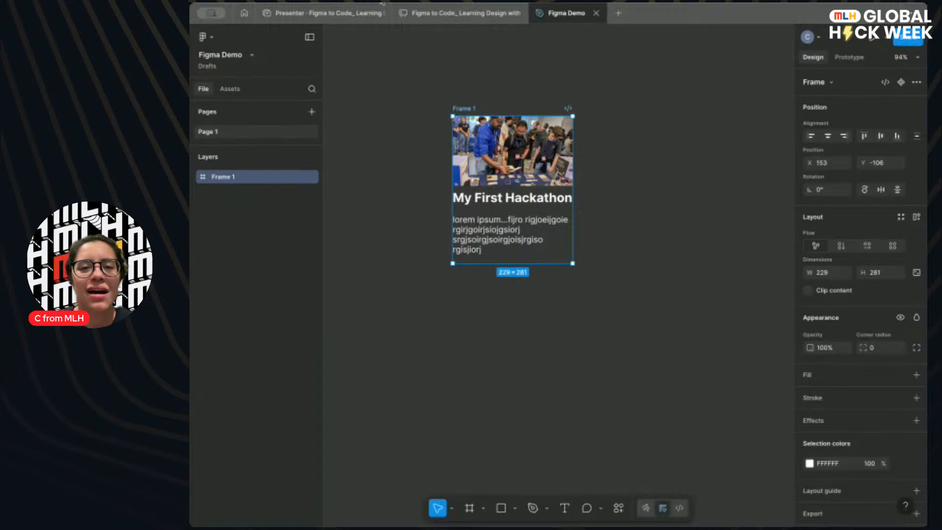
Switch to the Presenter deck and read slides 32 and 33 about auto layout and styling.
{"action": "left_click", "coordinate": [417, 13]}
{"action": "left_click", "coordinate": [322, 13]}
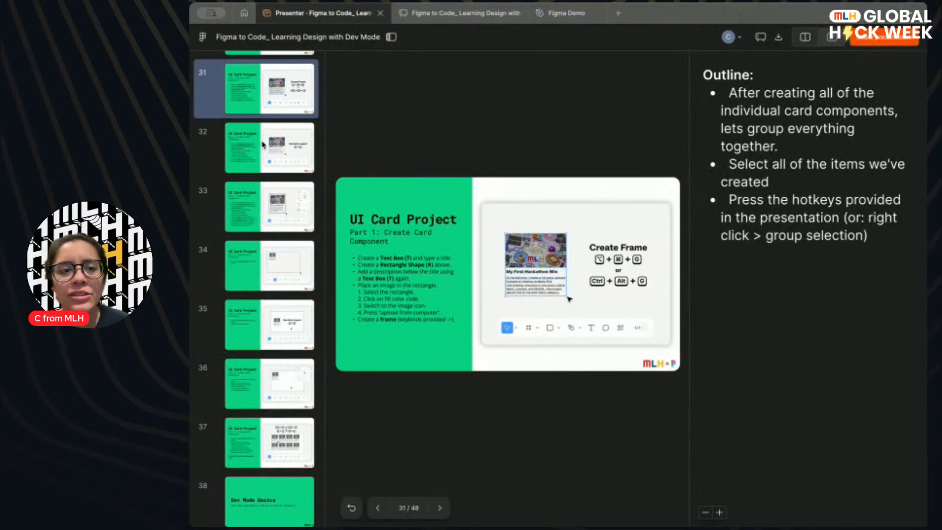
{"action": "left_click", "coordinate": [263, 144]}
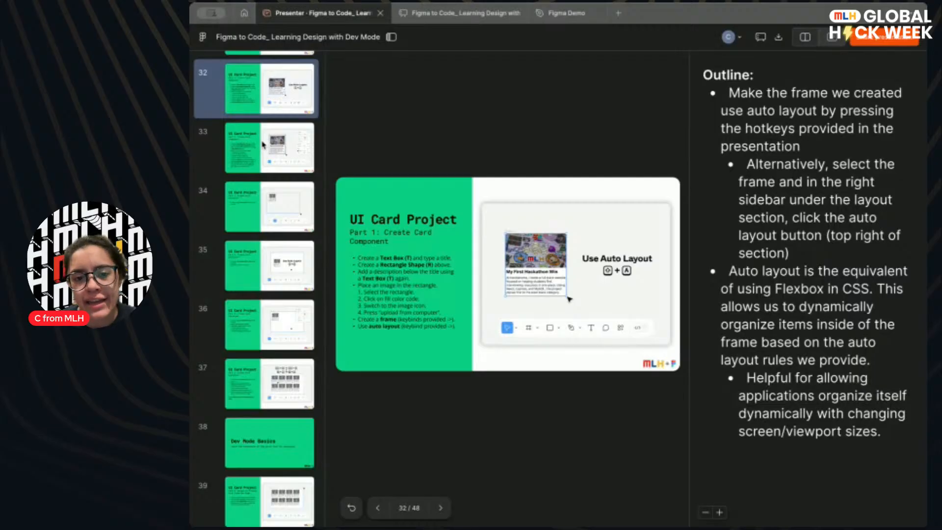
{"action": "mouse_move", "coordinate": [557, 17]}
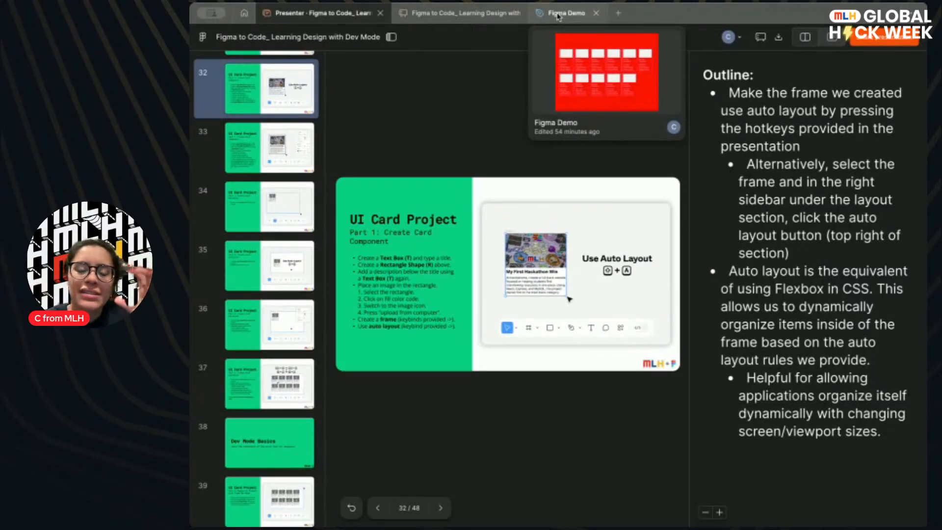
{"action": "key", "text": "Right"}
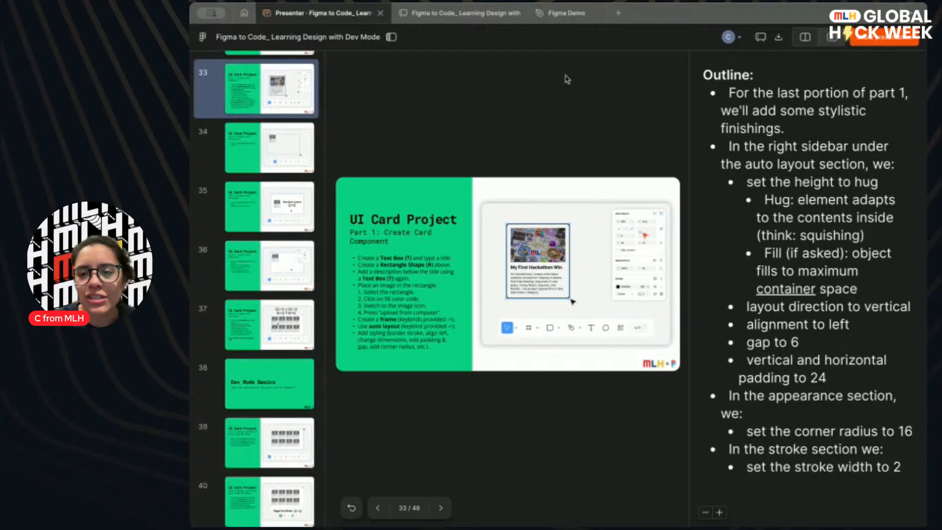
Return to the Figma Demo file and apply auto layout to the card frame.
{"action": "left_click", "coordinate": [561, 15]}
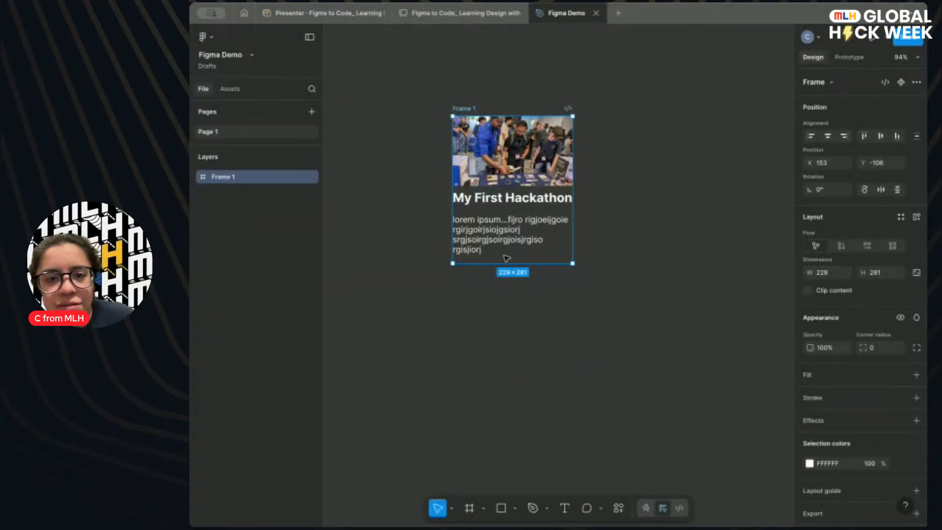
{"action": "key", "text": "shift+a"}
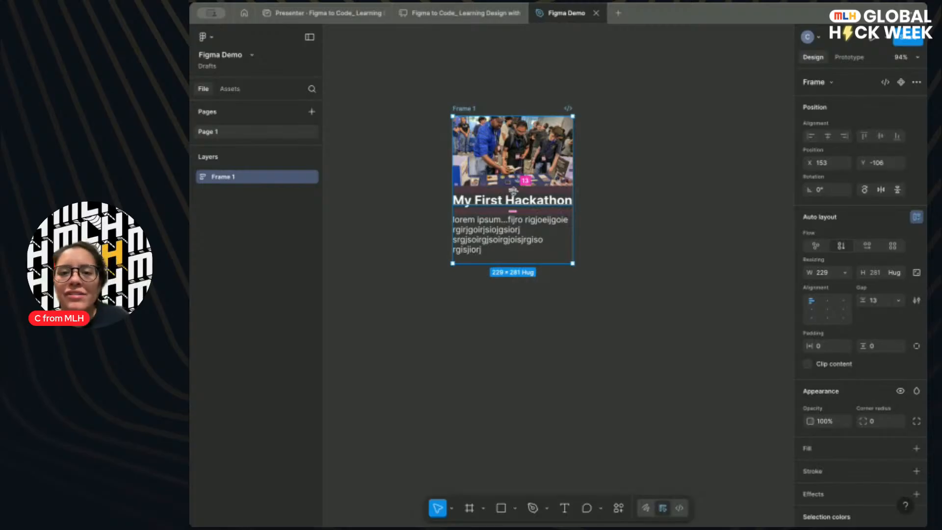
{"action": "scroll", "coordinate": [512, 190], "scroll_direction": "up", "scroll_amount": 5}
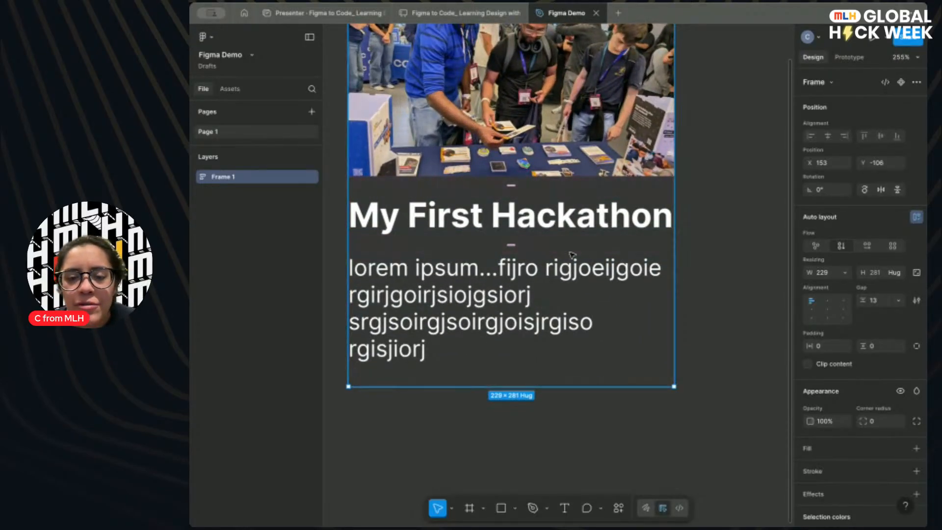
Undo the auto layout on the card frame and redo it to compare the title spacing.
{"action": "left_click", "coordinate": [751, 256]}
{"action": "key", "text": "super+z"}
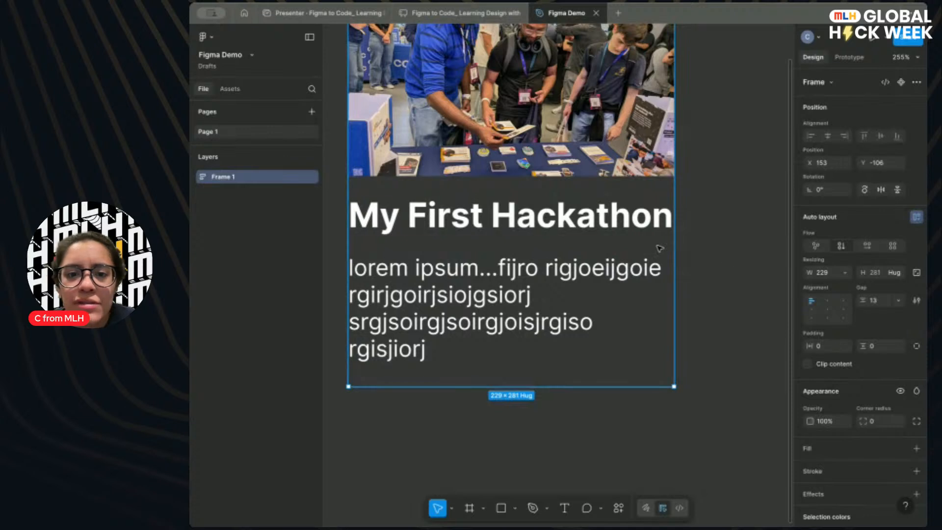
{"action": "key", "text": "super+z"}
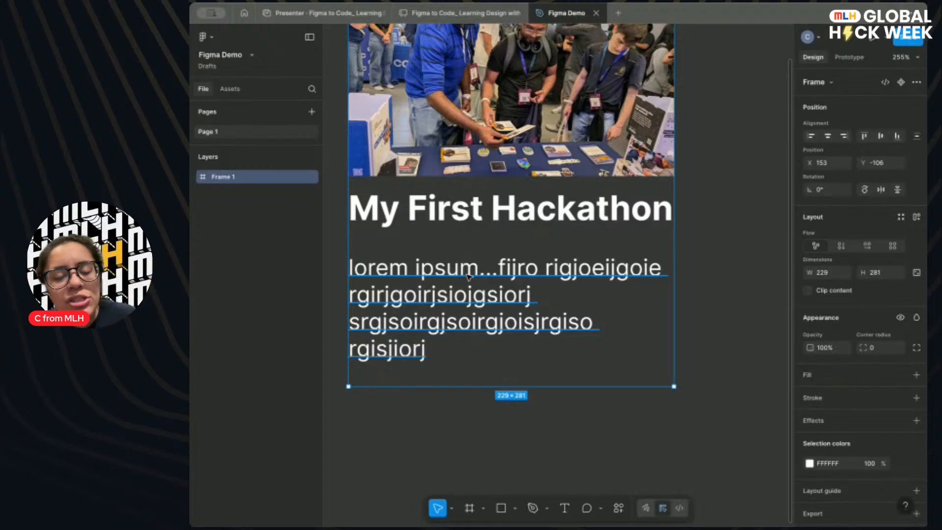
{"action": "key", "text": "super+shift+z"}
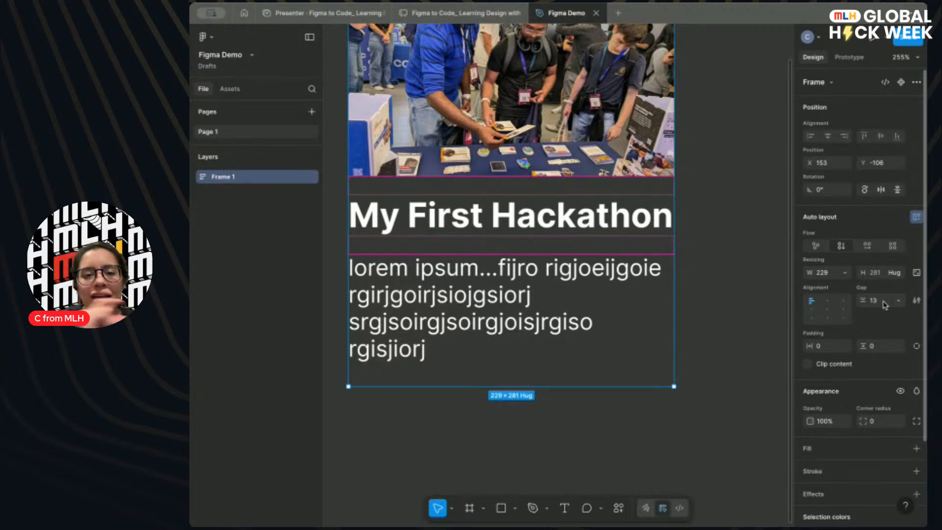
Set both the horizontal and the vertical padding of the card frame to 20.
{"action": "left_click", "coordinate": [827, 349]}
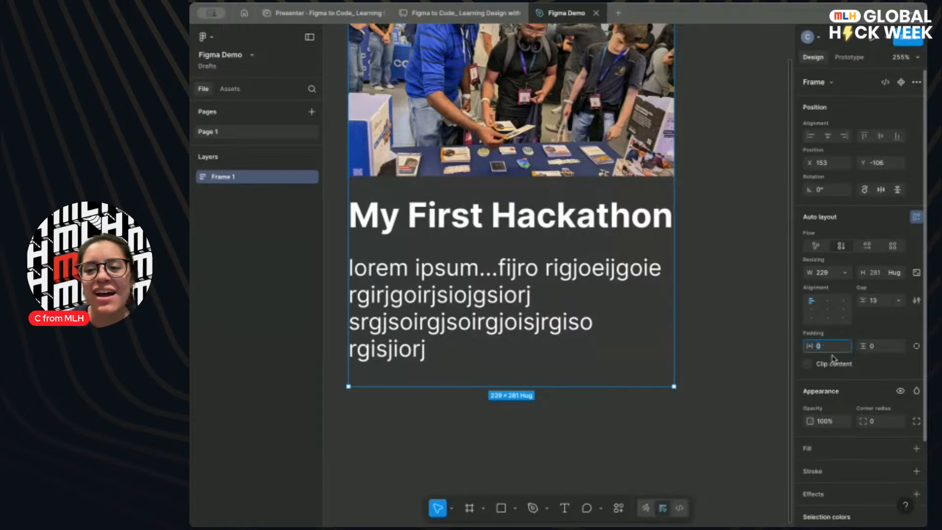
{"action": "type", "text": "20"}
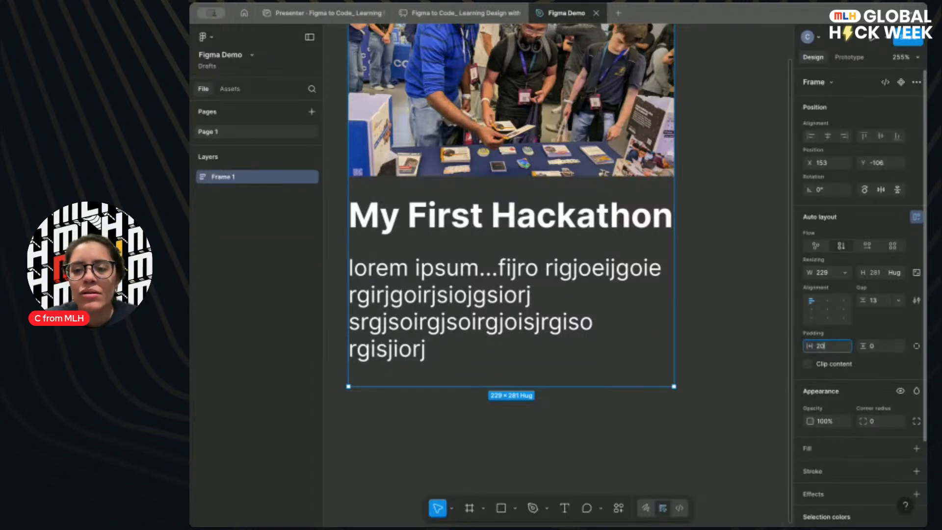
{"action": "key", "text": "Return"}
{"action": "scroll", "coordinate": [685, 336], "scroll_direction": "up", "scroll_amount": 5}
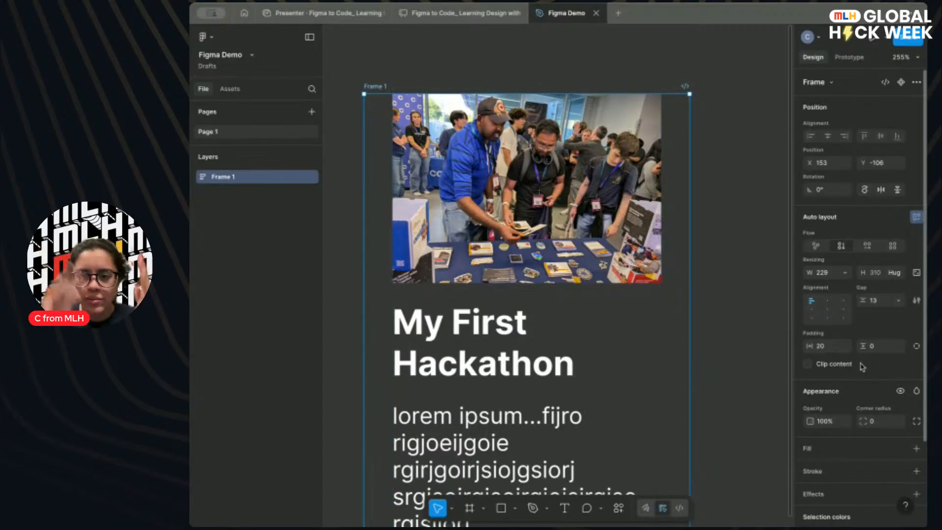
{"action": "left_click", "coordinate": [881, 346]}
{"action": "type", "text": "20"}
{"action": "key", "text": "Return"}
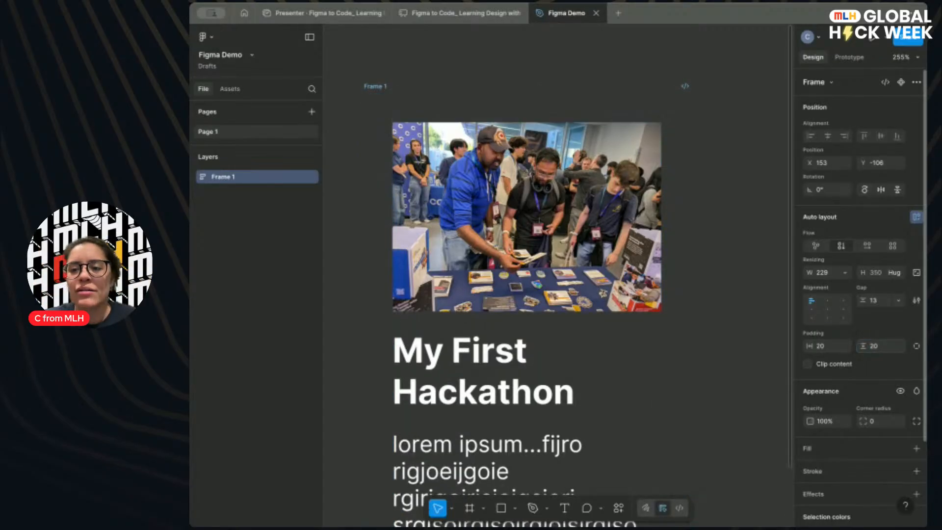
{"action": "scroll", "coordinate": [715, 367], "scroll_direction": "down", "scroll_amount": 5}
{"action": "scroll", "coordinate": [715, 367], "scroll_direction": "up", "scroll_amount": 3}
{"action": "scroll", "coordinate": [715, 367], "scroll_direction": "right", "scroll_amount": 2}
{"action": "scroll", "coordinate": [715, 368], "scroll_direction": "down", "scroll_amount": 3}
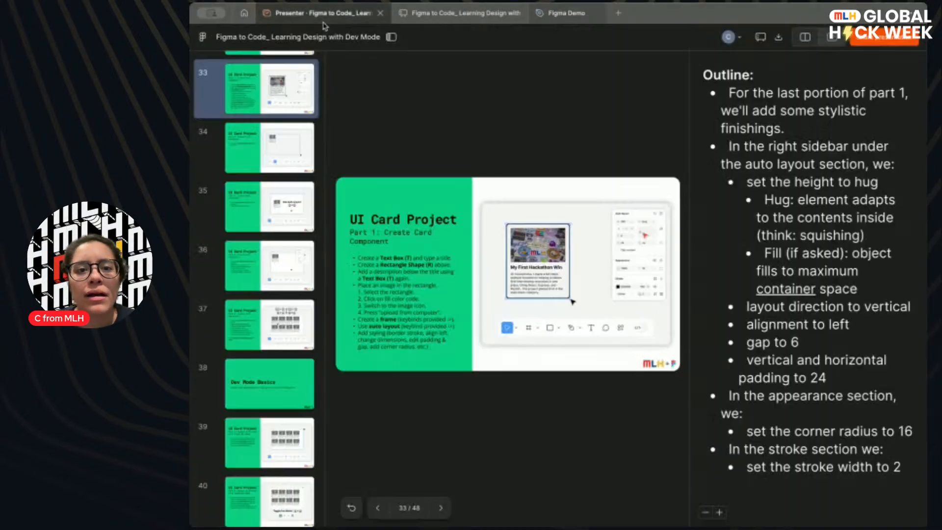
Check the styling slide in the Presenter deck, and set the card frame's corner radius to 16 in Figma Demo.
{"action": "left_click", "coordinate": [322, 13]}
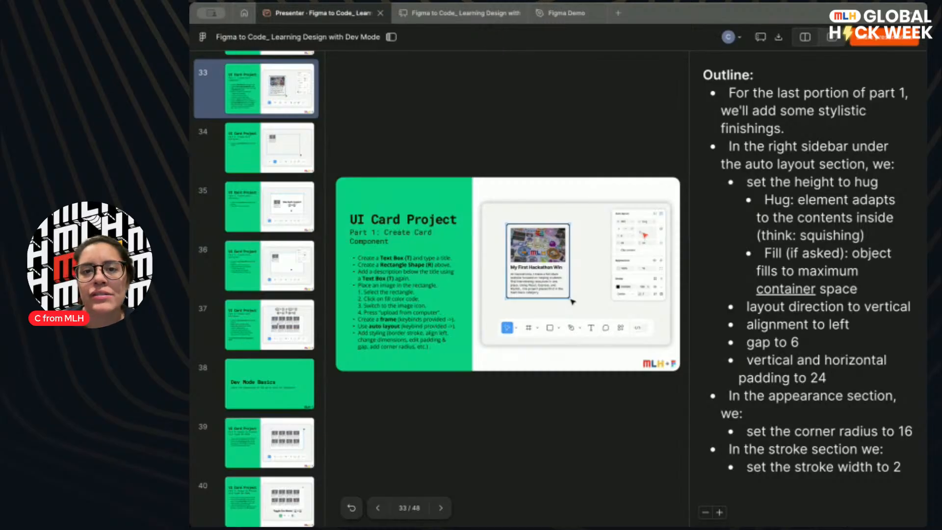
{"action": "left_click", "coordinate": [569, 13]}
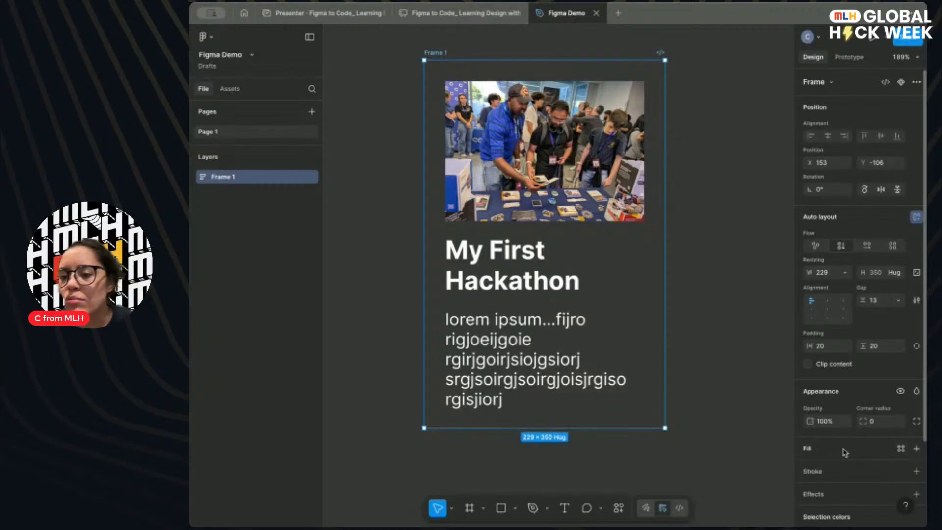
{"action": "scroll", "coordinate": [844, 461], "scroll_direction": "down", "scroll_amount": 1}
{"action": "scroll", "coordinate": [844, 461], "scroll_direction": "down", "scroll_amount": 5}
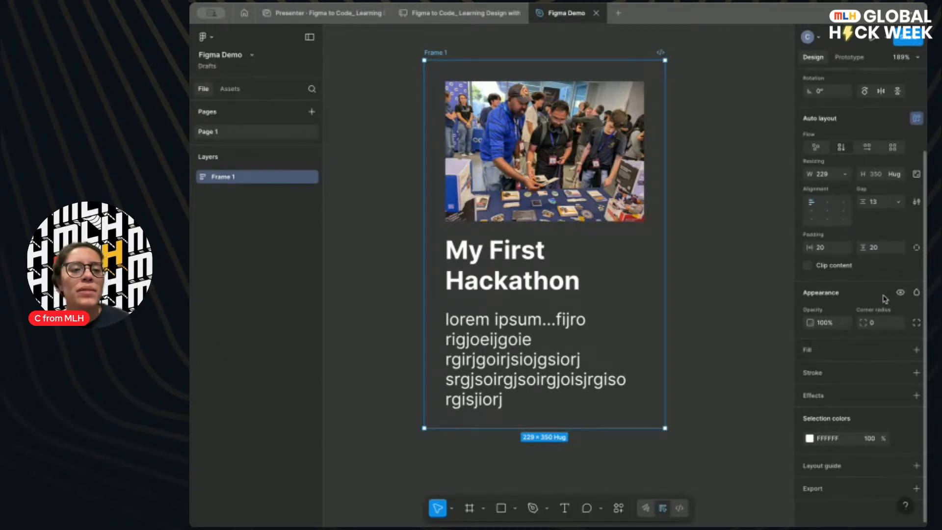
{"action": "left_click", "coordinate": [880, 327]}
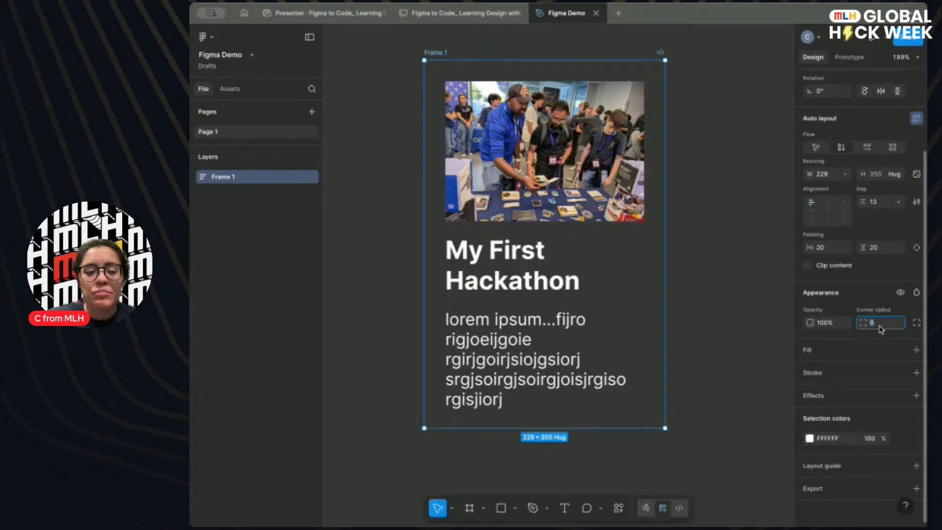
{"action": "type", "text": "16"}
{"action": "key", "text": "Return"}
{"action": "left_click", "coordinate": [886, 325]}
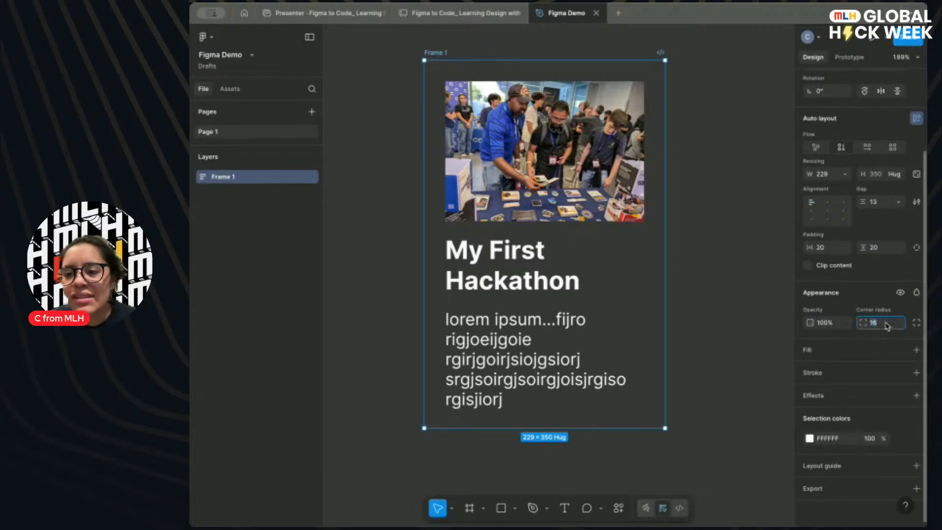
{"action": "left_click", "coordinate": [807, 324]}
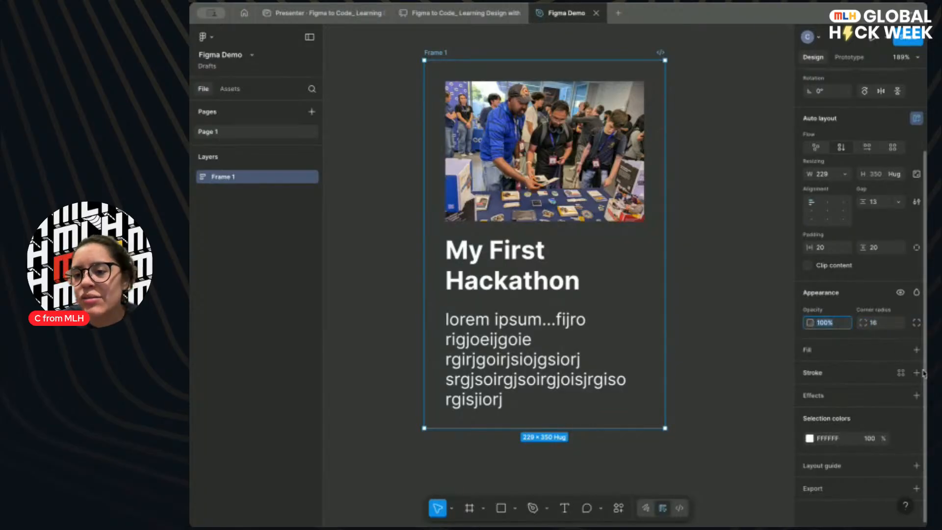
Add a fill to the card frame and set its colour to dark blue 171D6D.
{"action": "left_click", "coordinate": [918, 350]}
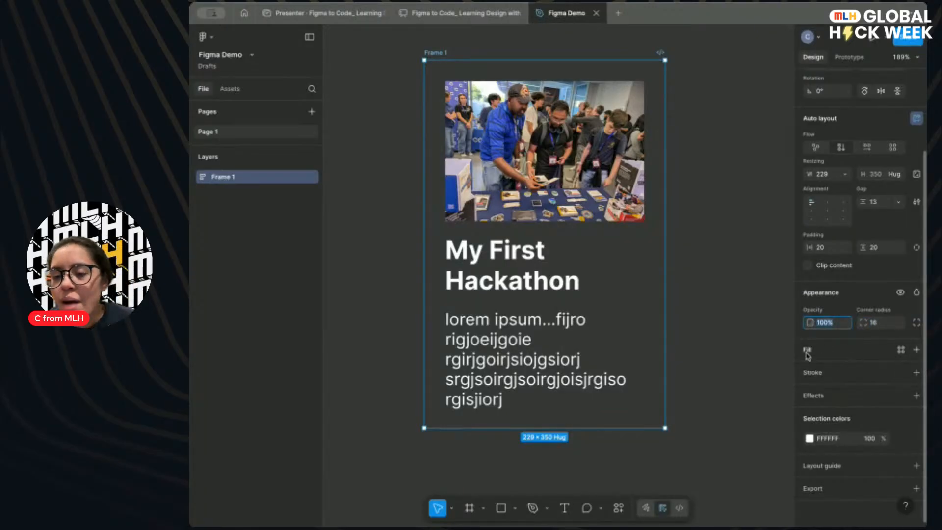
{"action": "left_click", "coordinate": [810, 370]}
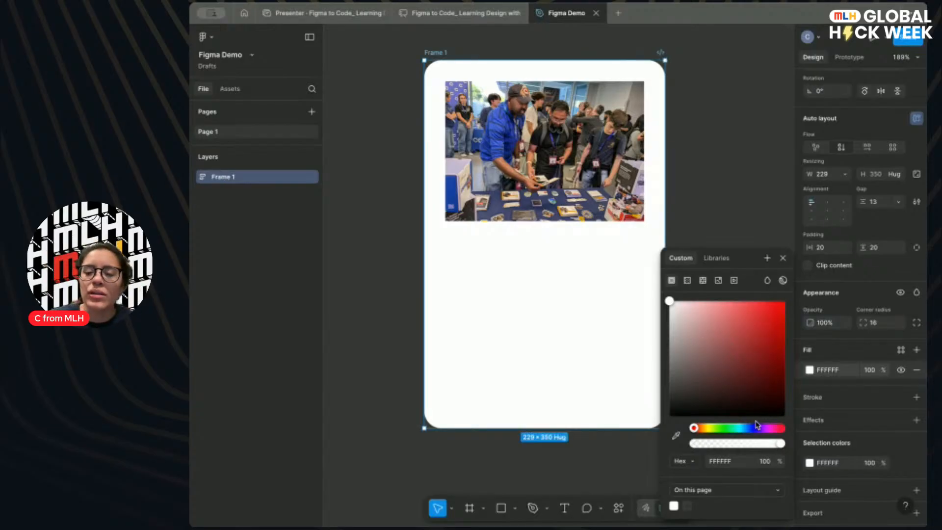
{"action": "left_click", "coordinate": [751, 428]}
{"action": "left_click", "coordinate": [760, 368]}
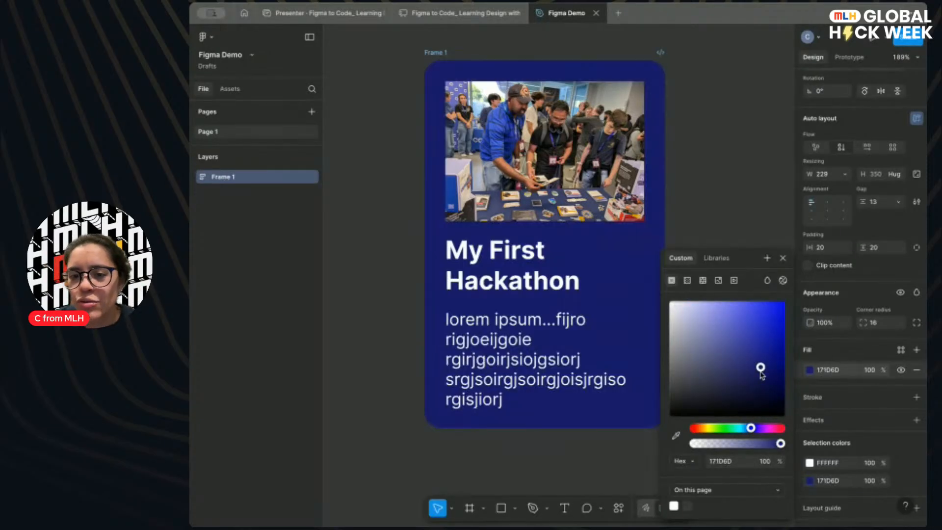
Change the card frame's fill to the brighter blue 121A96 and inspect its rounded corner up close.
{"action": "left_click", "coordinate": [772, 350]}
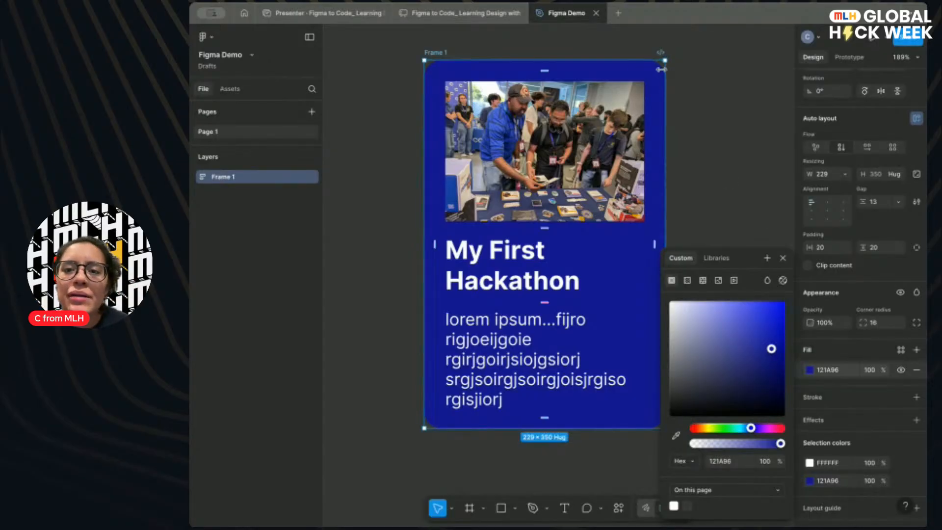
{"action": "left_click", "coordinate": [887, 325]}
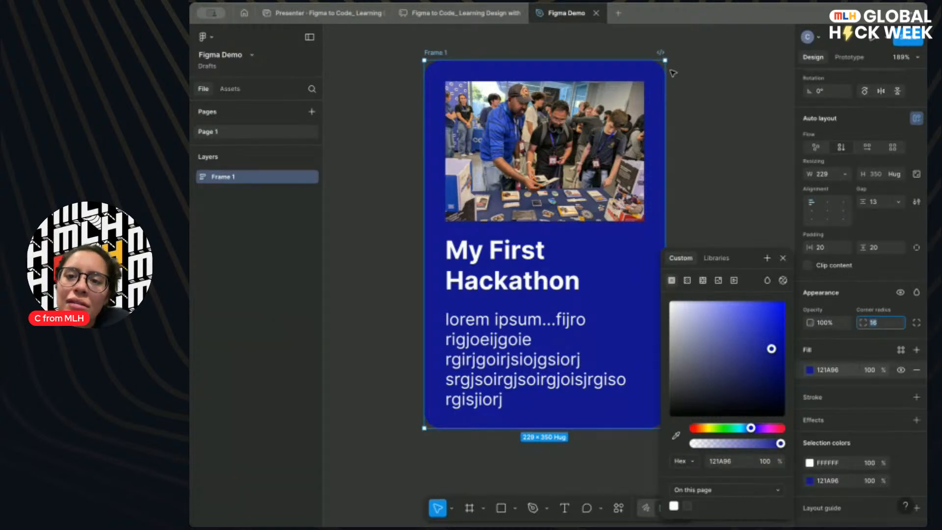
{"action": "scroll", "coordinate": [670, 104], "scroll_direction": "up", "scroll_amount": 5}
{"action": "scroll", "coordinate": [667, 101], "scroll_direction": "up", "scroll_amount": 2}
{"action": "scroll", "coordinate": [595, 134], "scroll_direction": "up", "scroll_amount": 1}
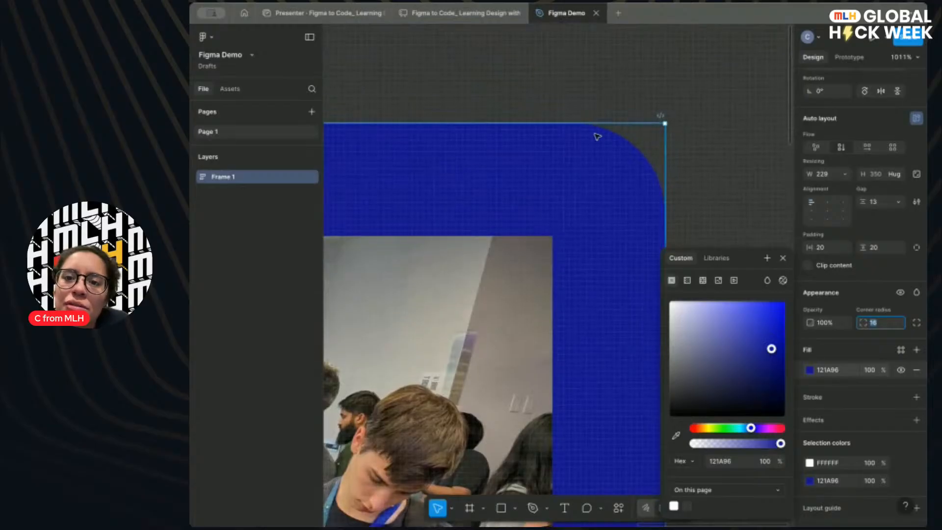
{"action": "scroll", "coordinate": [613, 135], "scroll_direction": "down", "scroll_amount": 6}
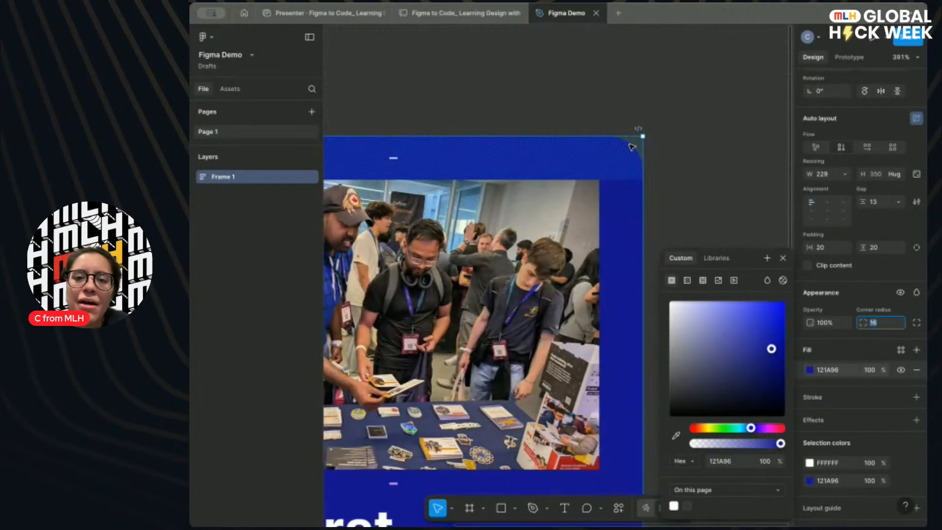
{"action": "scroll", "coordinate": [629, 144], "scroll_direction": "down", "scroll_amount": 2}
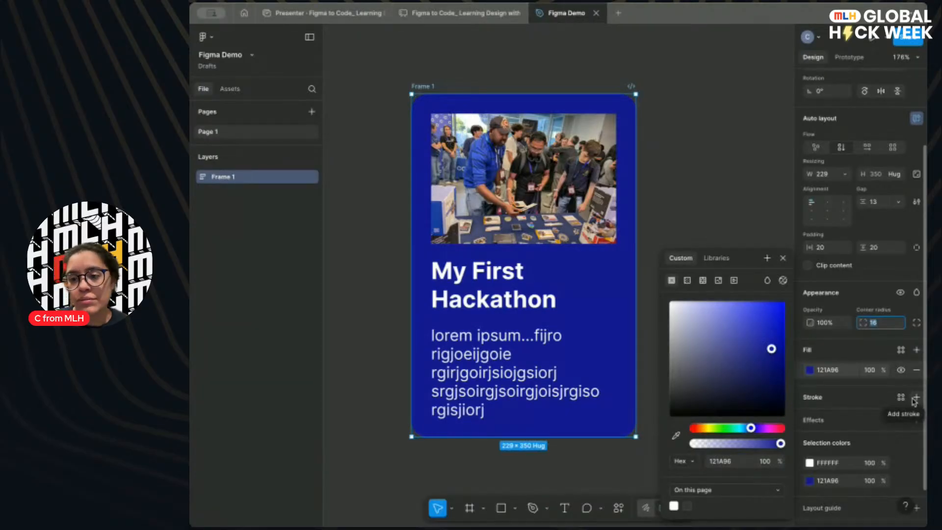
Add a stroke to the card frame and set its colour to light blue 1B96EE.
{"action": "left_click", "coordinate": [916, 397]}
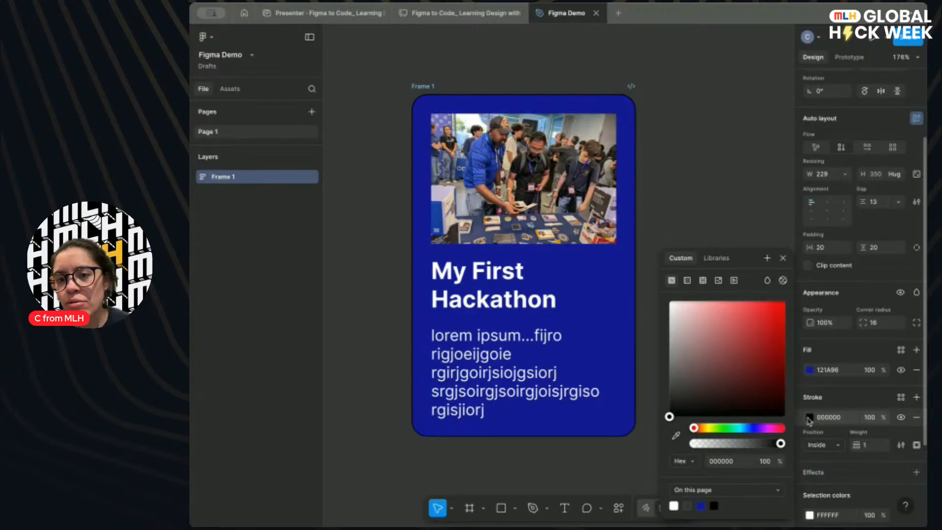
{"action": "left_click", "coordinate": [810, 418]}
{"action": "left_click", "coordinate": [810, 418]}
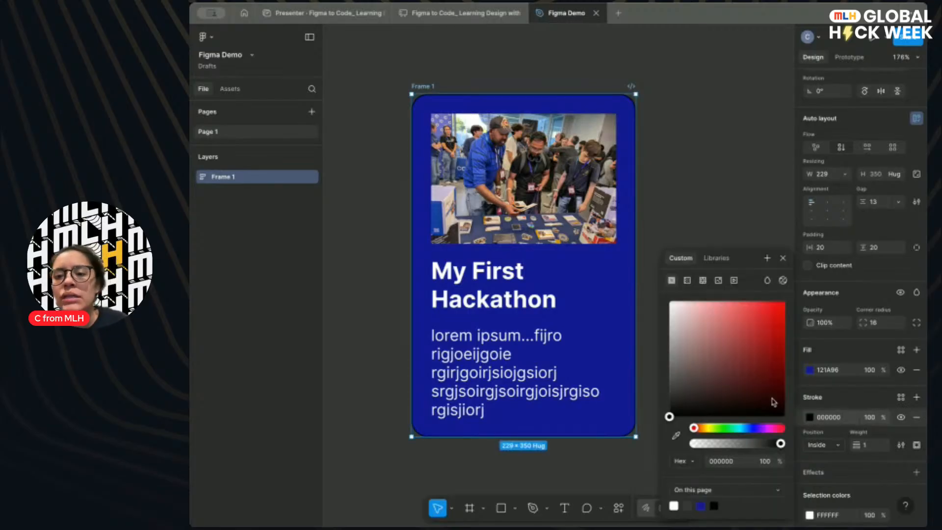
{"action": "left_click", "coordinate": [743, 428]}
{"action": "left_click", "coordinate": [772, 309]}
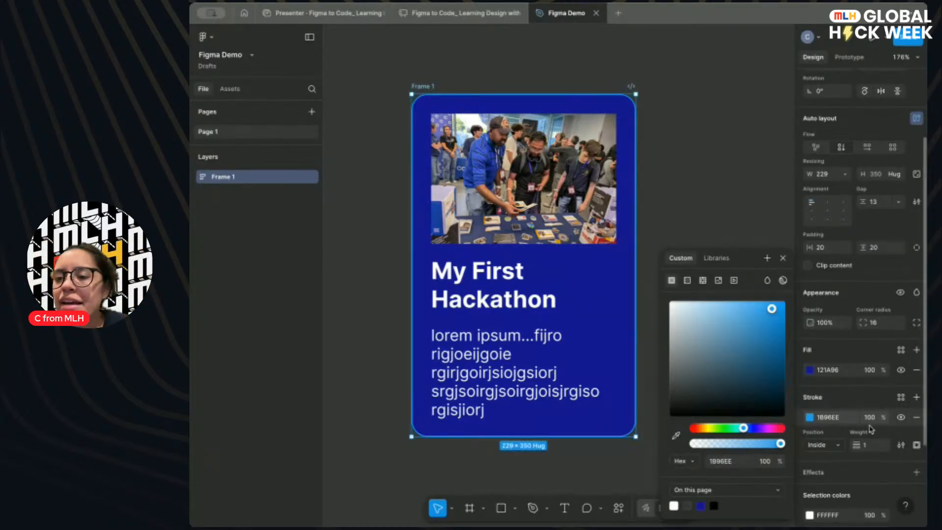
{"action": "left_click", "coordinate": [811, 418]}
{"action": "left_click", "coordinate": [810, 418]}
{"action": "left_click", "coordinate": [869, 417]}
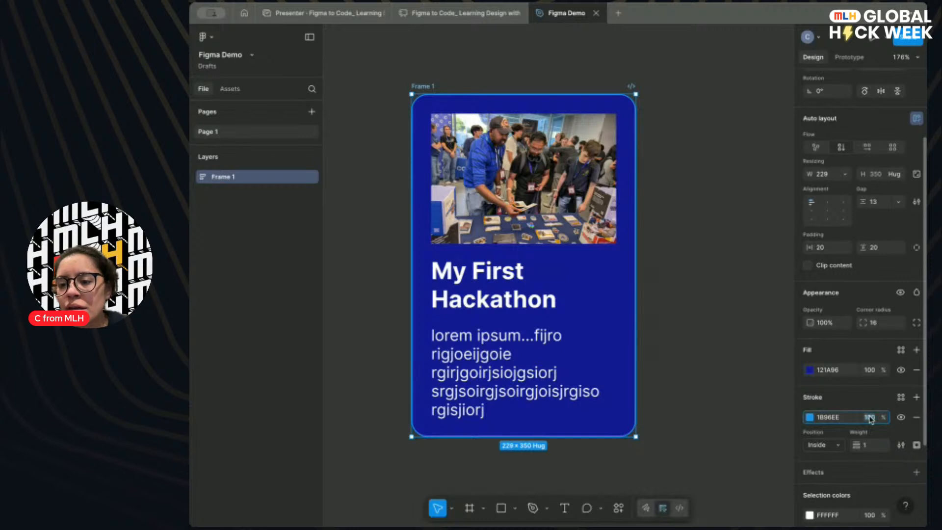
Look at the stroke position options, try a stroke weight of 20 on the card frame, and undo it.
{"action": "left_click", "coordinate": [827, 445]}
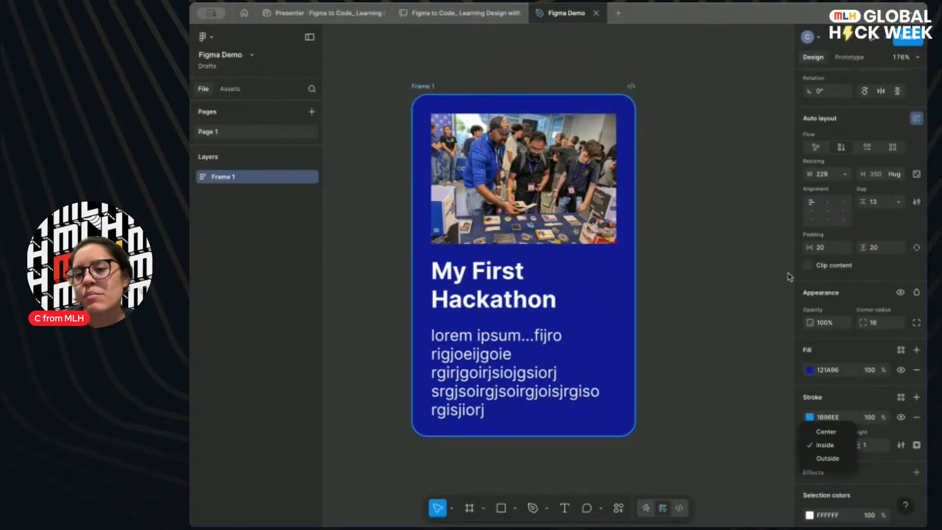
{"action": "left_click", "coordinate": [794, 355]}
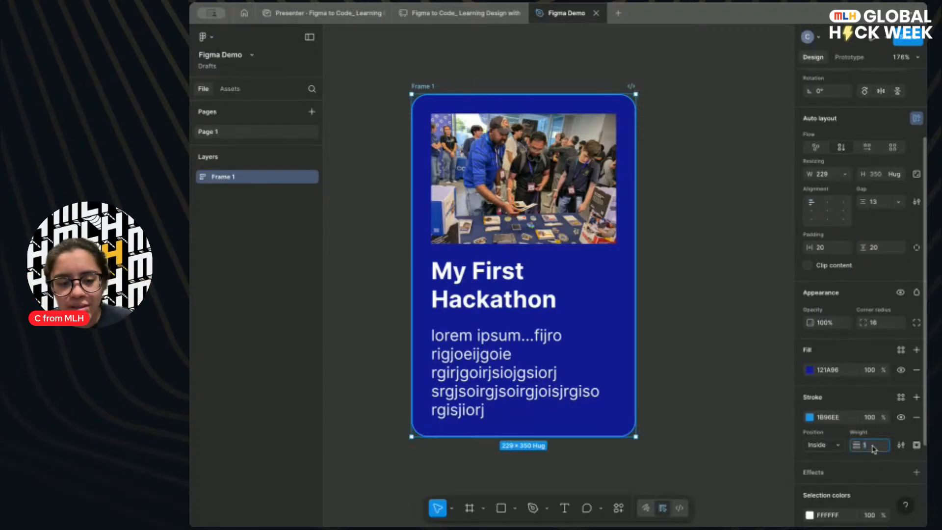
{"action": "type", "text": "20"}
{"action": "key", "text": "Return"}
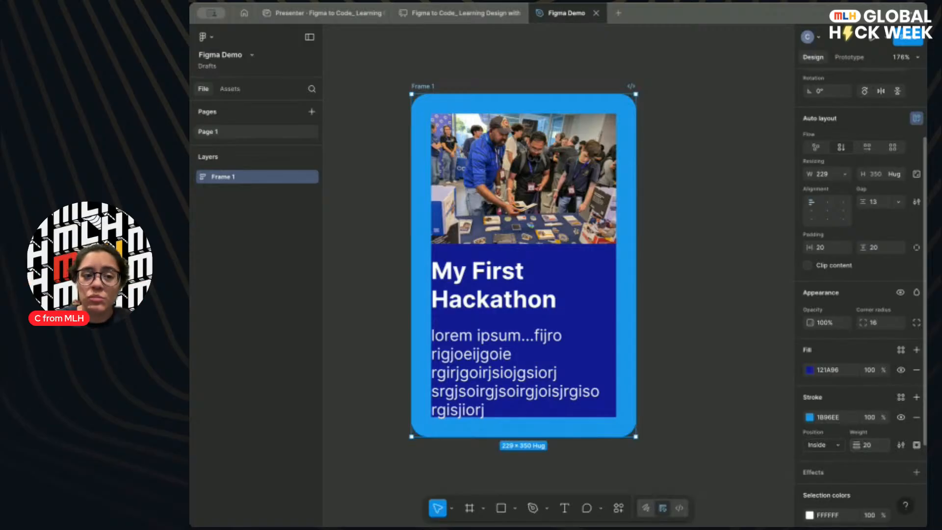
{"action": "key", "text": "ctrl+z"}
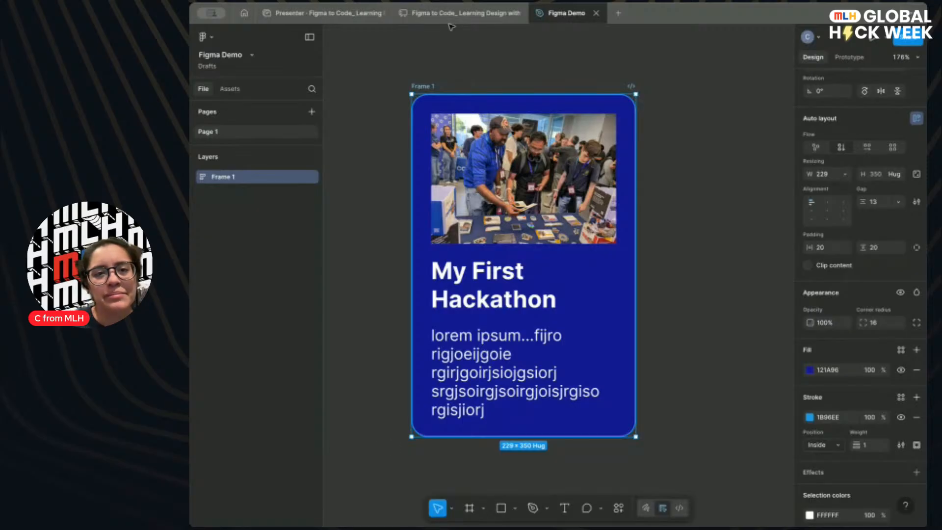
Switch to the Presenter deck and read the Part 2 slides 34 to 37 on creating the card container.
{"action": "left_click", "coordinate": [419, 19]}
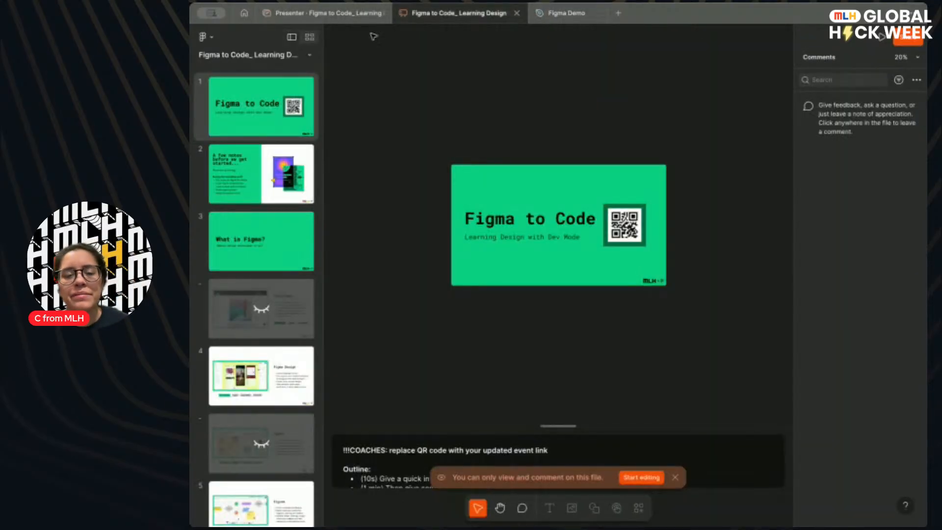
{"action": "left_click", "coordinate": [331, 15]}
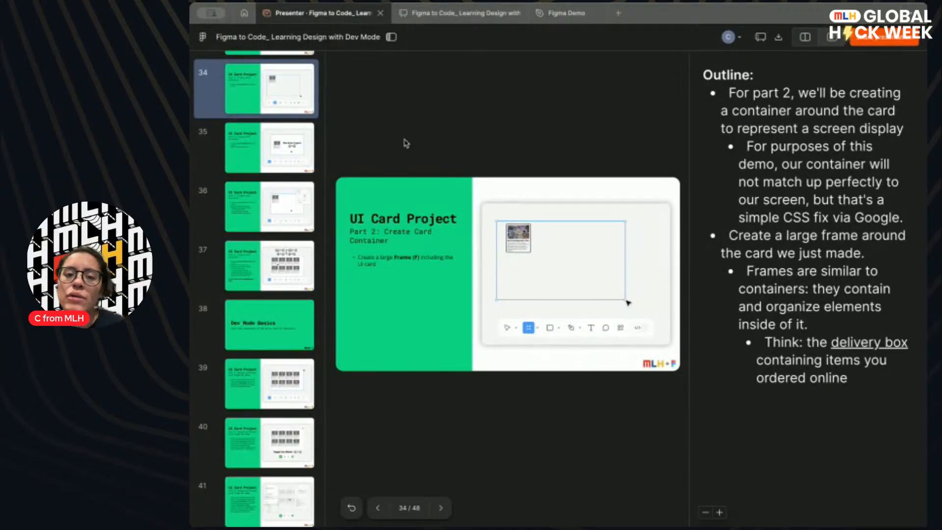
{"action": "key", "text": "Right"}
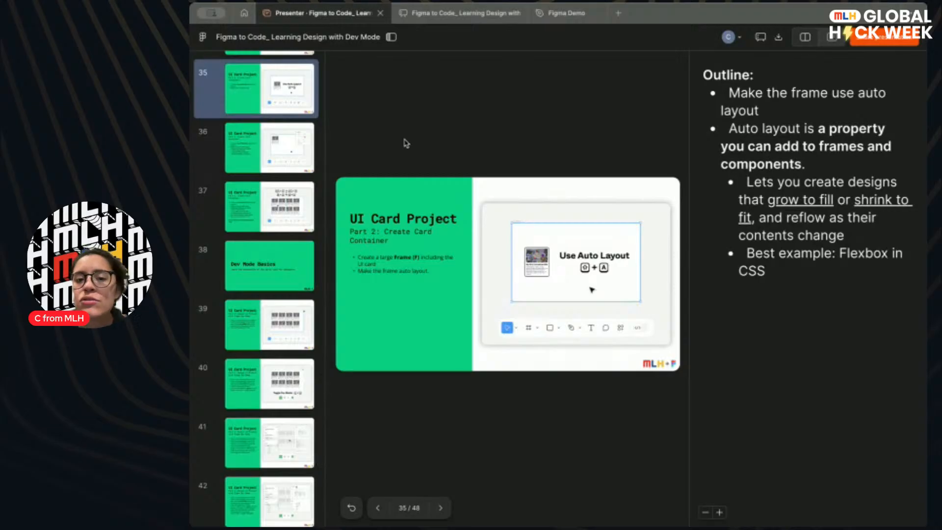
{"action": "key", "text": "Right"}
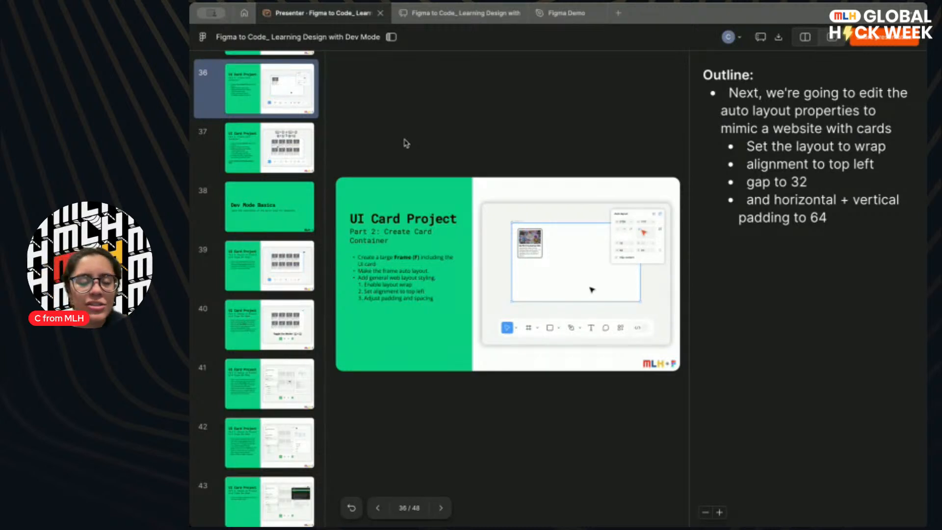
{"action": "key", "text": "Right"}
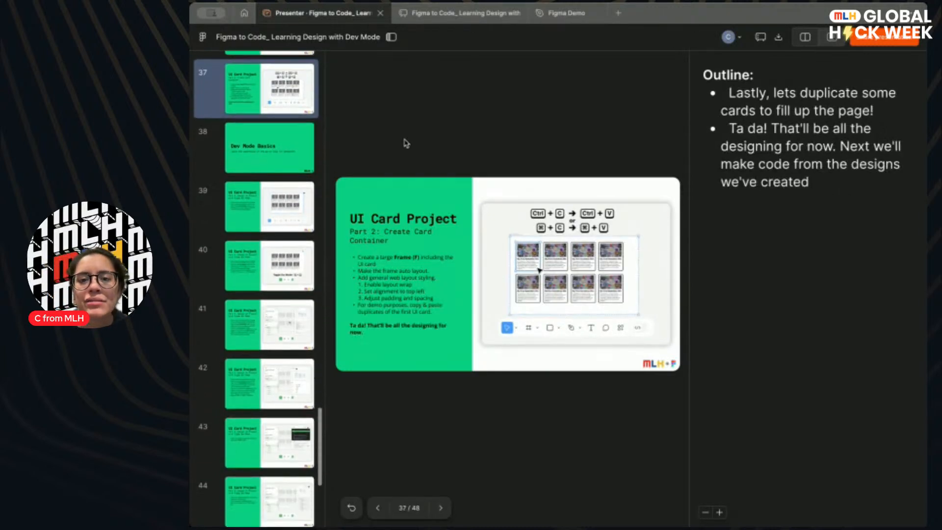
{"action": "key", "text": "Left"}
{"action": "key", "text": "Left"}
{"action": "key", "text": "Left"}
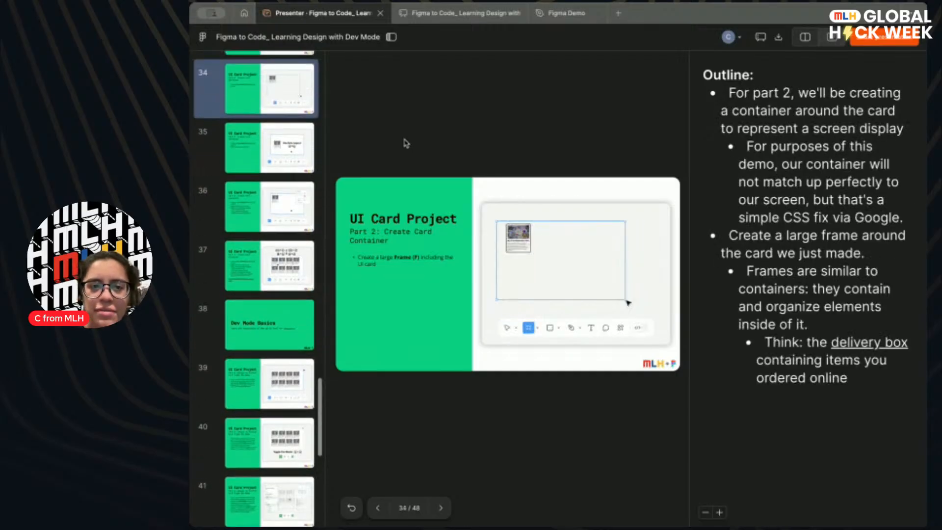
{"action": "key", "text": "Right"}
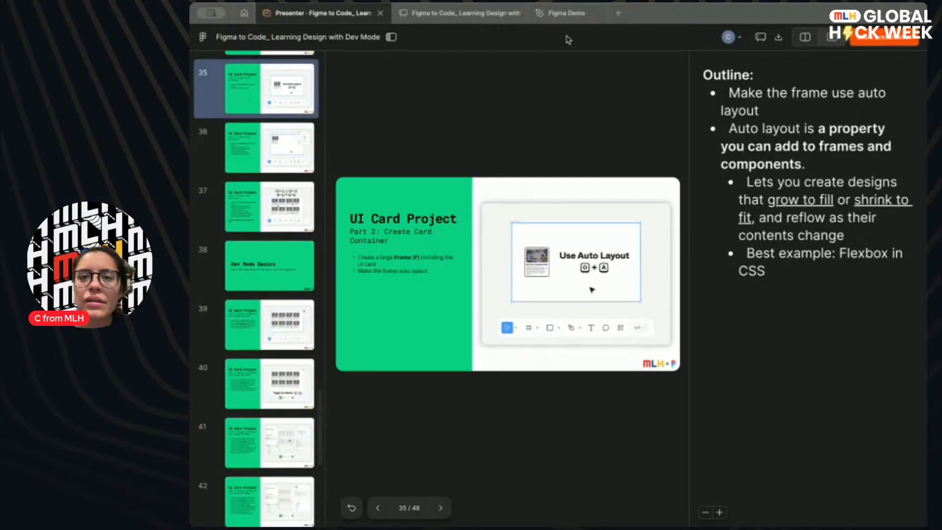
In Figma Demo, draw a large container frame of about 729 by 767 around the card.
{"action": "left_click", "coordinate": [558, 21]}
{"action": "scroll", "coordinate": [510, 256], "scroll_direction": "down", "scroll_amount": 5}
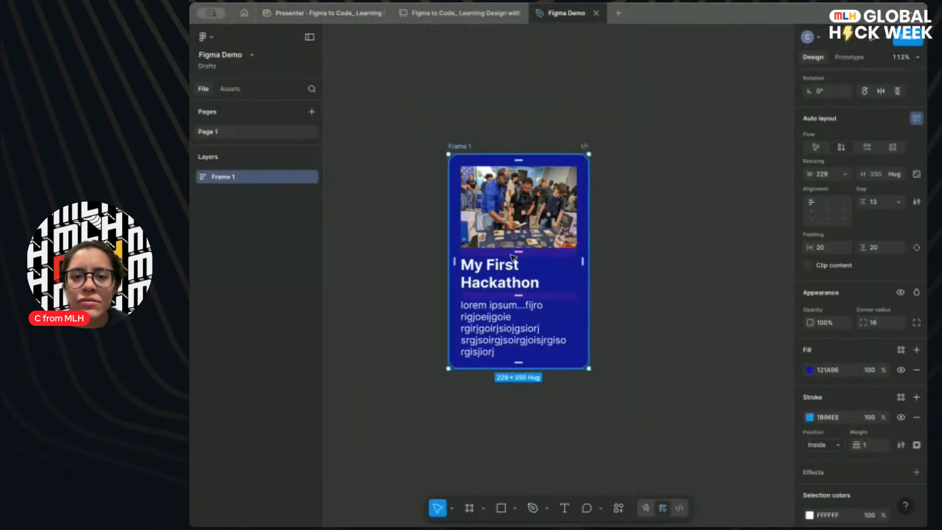
{"action": "left_click", "coordinate": [620, 286]}
{"action": "left_click_drag", "start_coordinate": [394, 102], "coordinate": [627, 395]}
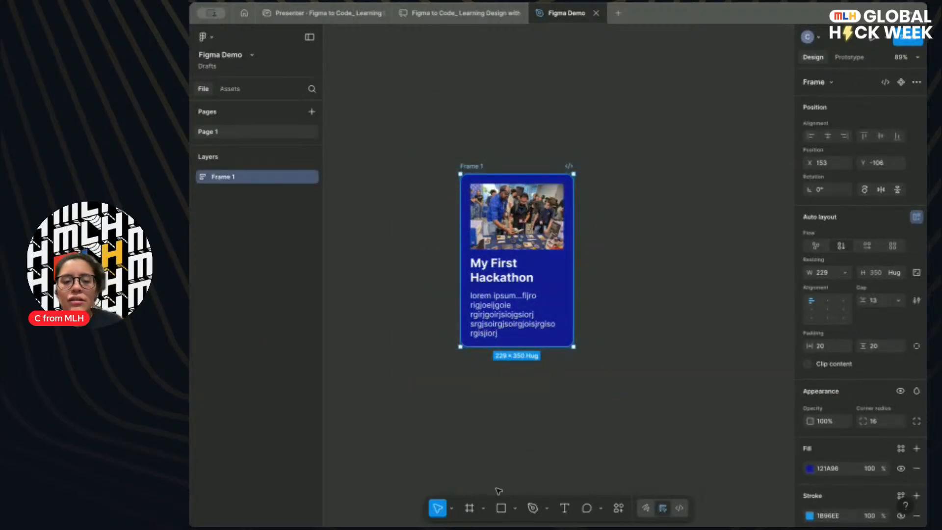
{"action": "left_click", "coordinate": [584, 448]}
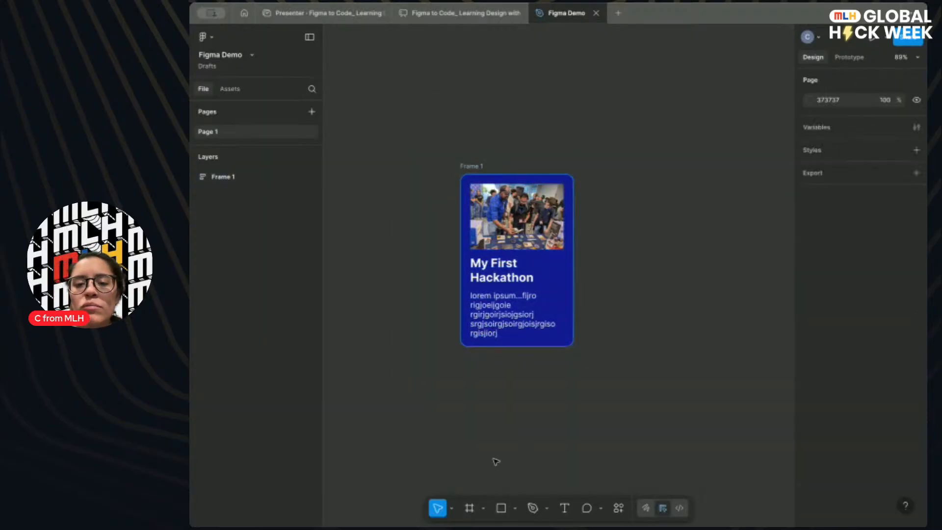
{"action": "left_click", "coordinate": [469, 509]}
{"action": "left_click_drag", "start_coordinate": [405, 112], "coordinate": [766, 487]}
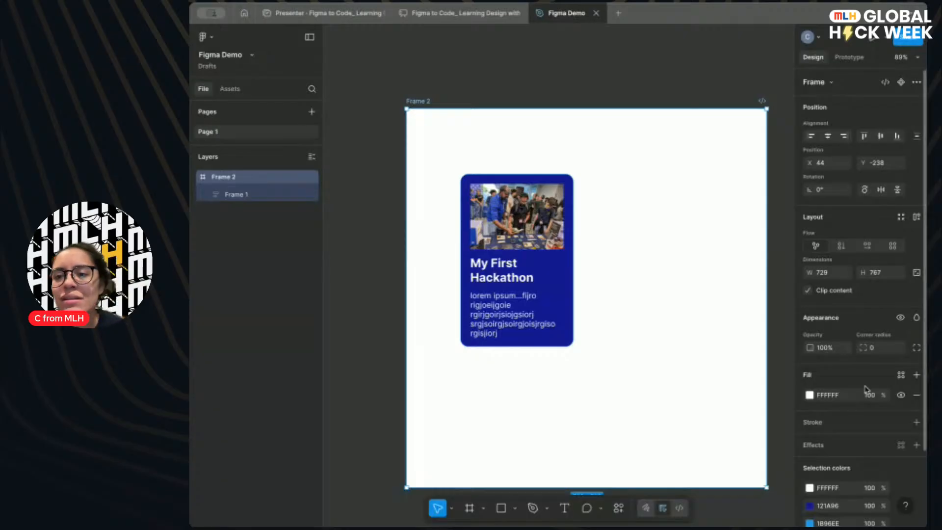
{"action": "scroll", "coordinate": [857, 327], "scroll_direction": "down", "scroll_amount": 1}
{"action": "scroll", "coordinate": [857, 326], "scroll_direction": "up", "scroll_amount": 1}
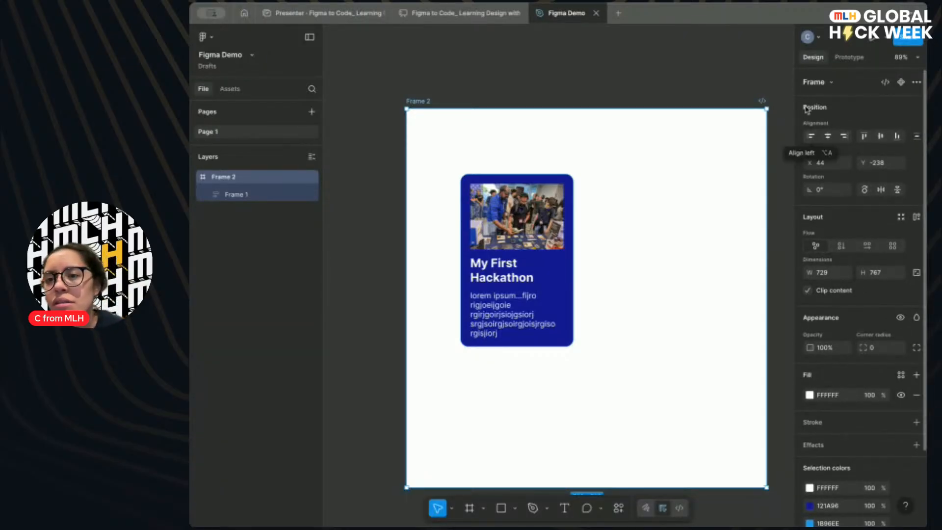
{"action": "left_click", "coordinate": [422, 125]}
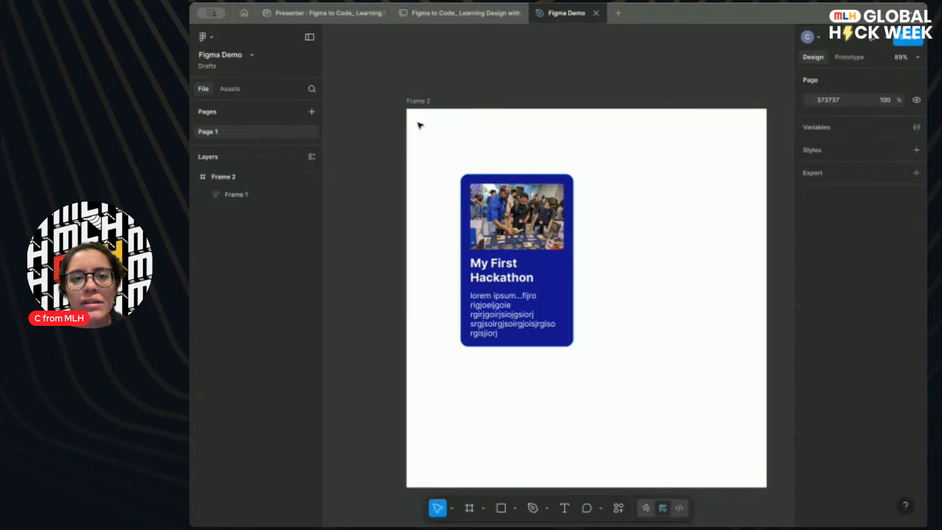
Check the container slides in the Presenter deck, and apply auto layout to the outer container frame in Figma Demo.
{"action": "left_click", "coordinate": [256, 176]}
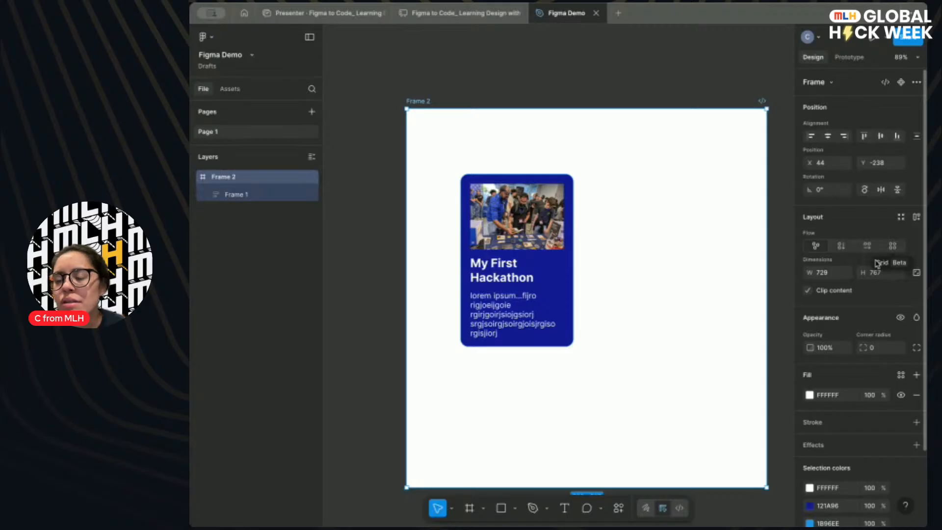
{"action": "scroll", "coordinate": [867, 314], "scroll_direction": "down", "scroll_amount": 3}
{"action": "scroll", "coordinate": [867, 320], "scroll_direction": "up", "scroll_amount": 3}
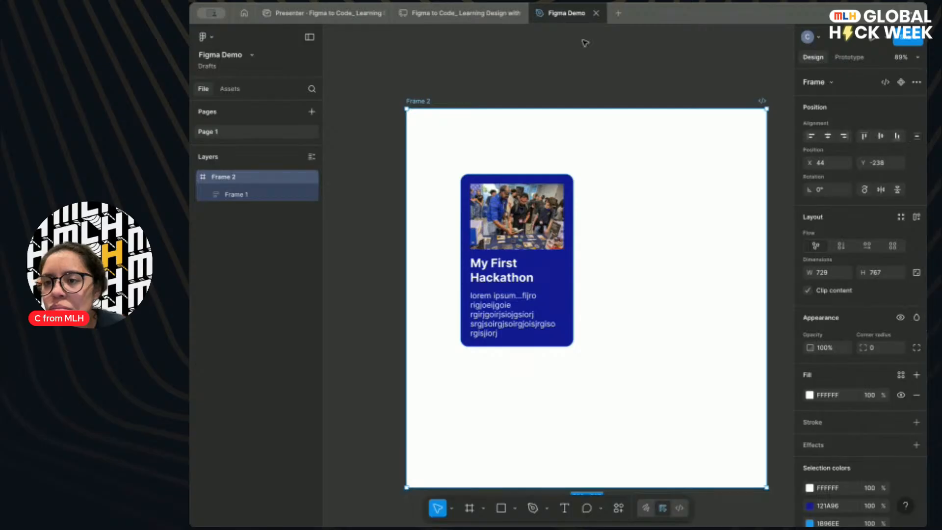
{"action": "left_click", "coordinate": [444, 13]}
{"action": "left_click", "coordinate": [318, 13]}
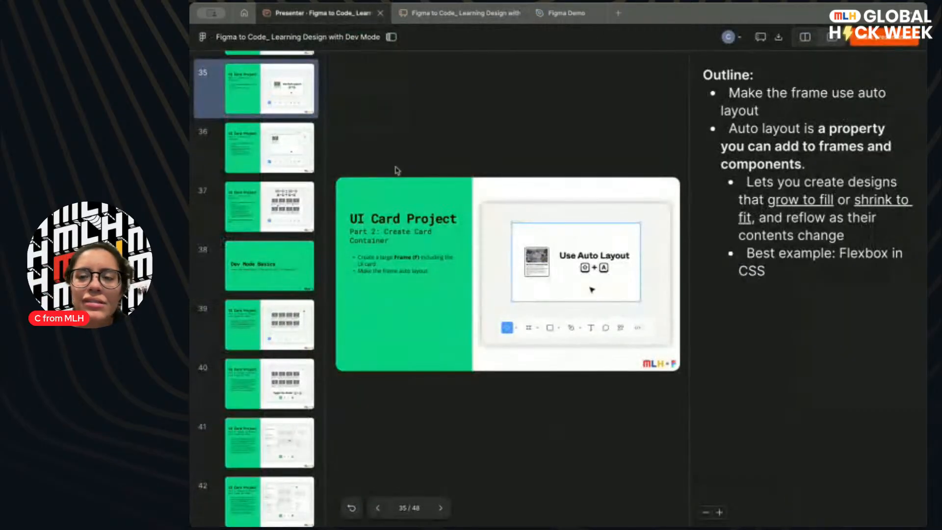
{"action": "key", "text": "Left"}
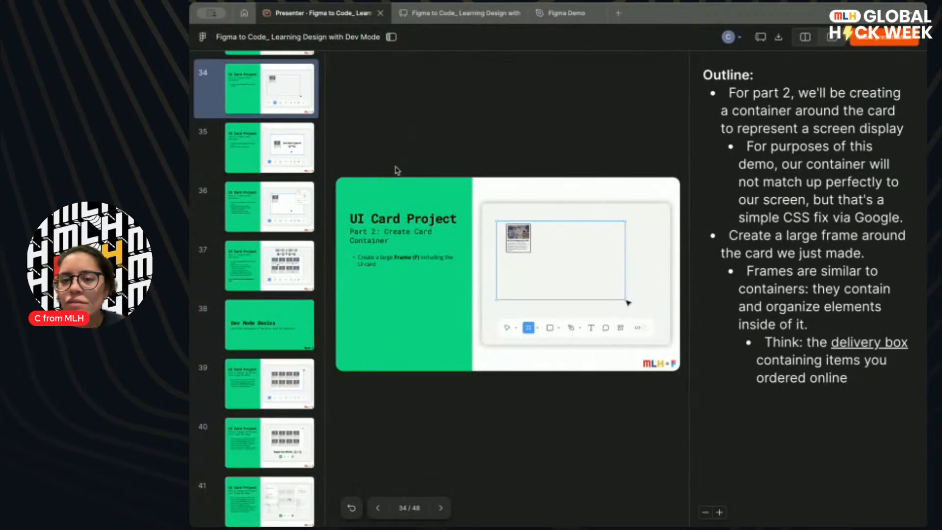
{"action": "key", "text": "Right"}
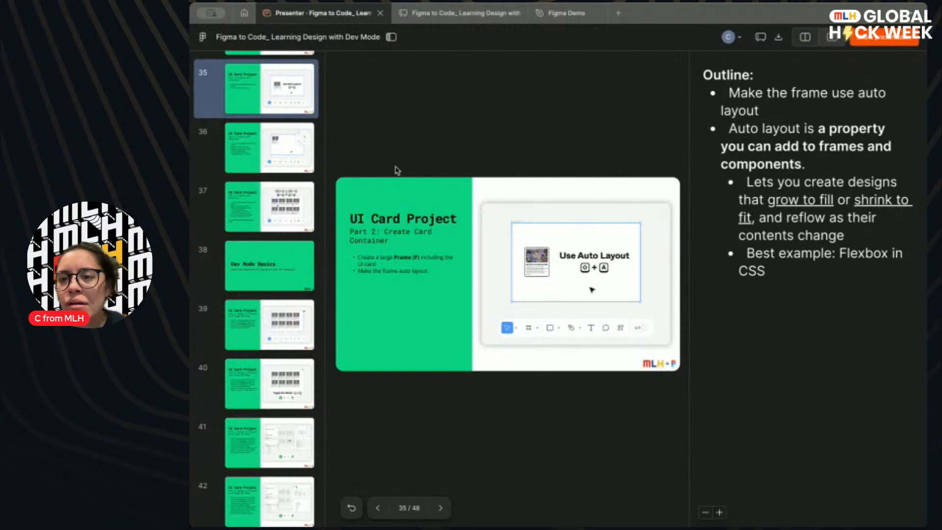
{"action": "left_click", "coordinate": [576, 19]}
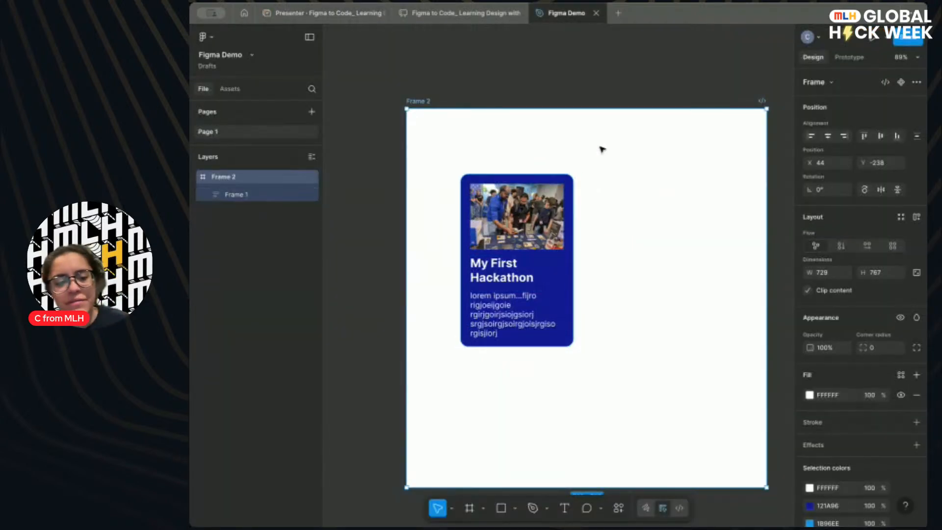
{"action": "key", "text": "shift+a"}
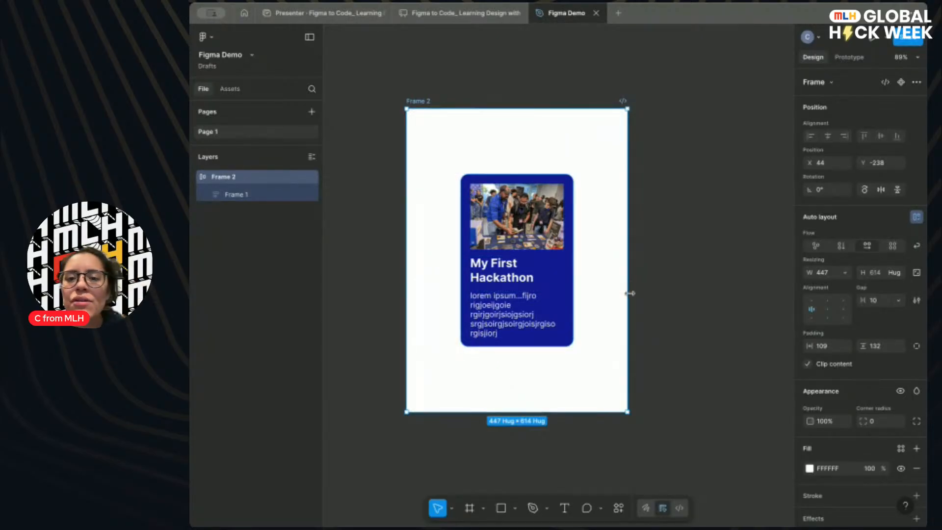
Align the outer container frame's content to the top left and turn on wrapping for its auto layout.
{"action": "left_click", "coordinate": [811, 303]}
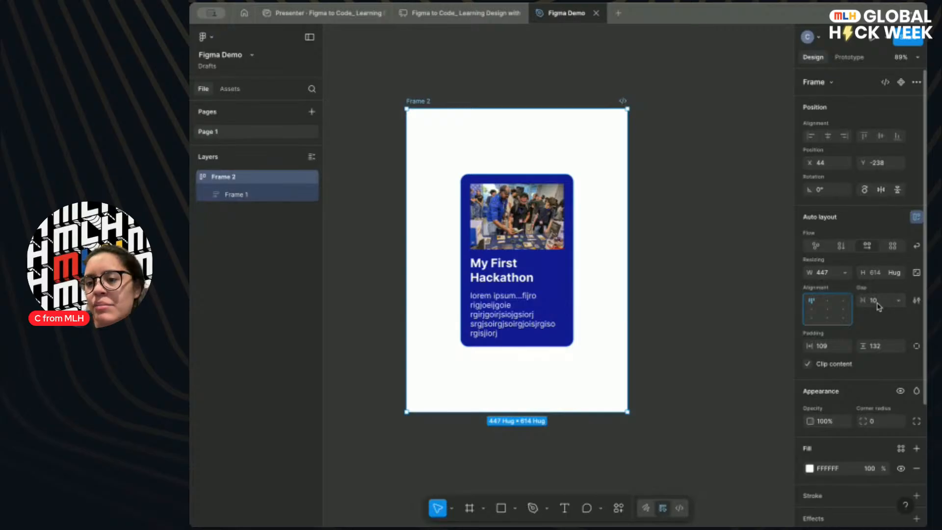
{"action": "left_click", "coordinate": [829, 347]}
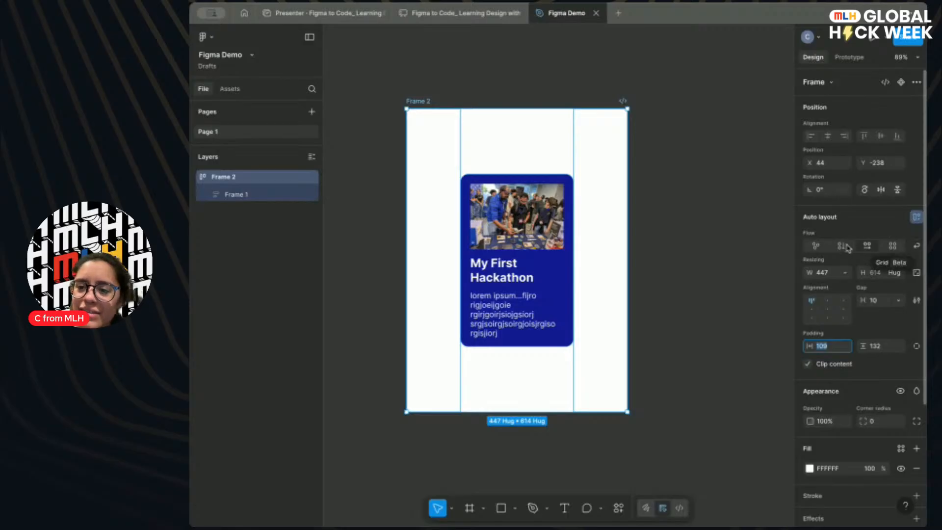
{"action": "left_click", "coordinate": [918, 247]}
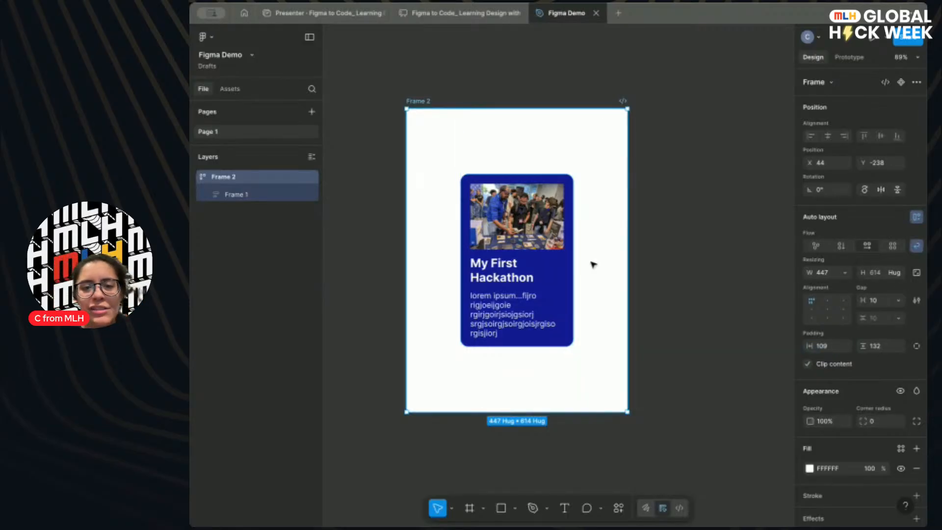
Duplicate the card frame inside the container until it holds ten cards.
{"action": "left_click", "coordinate": [257, 195]}
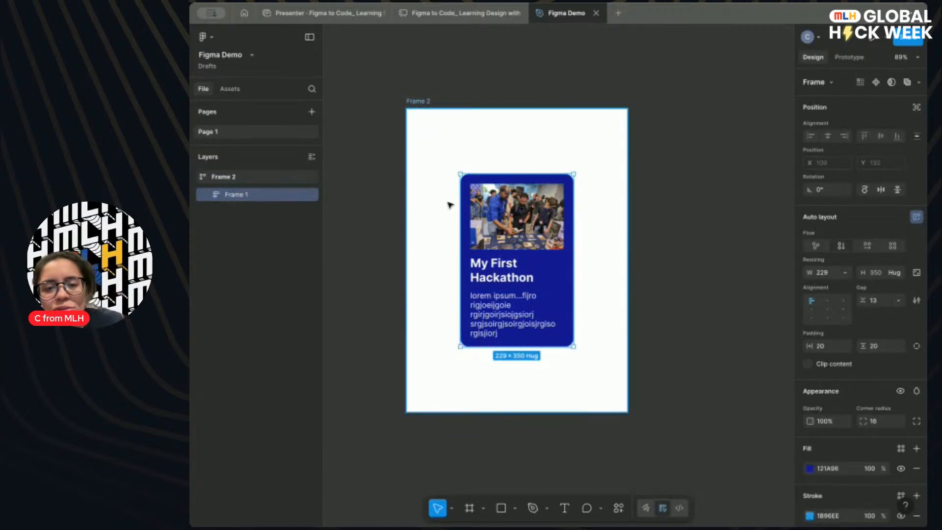
{"action": "key", "text": "ctrl+d"}
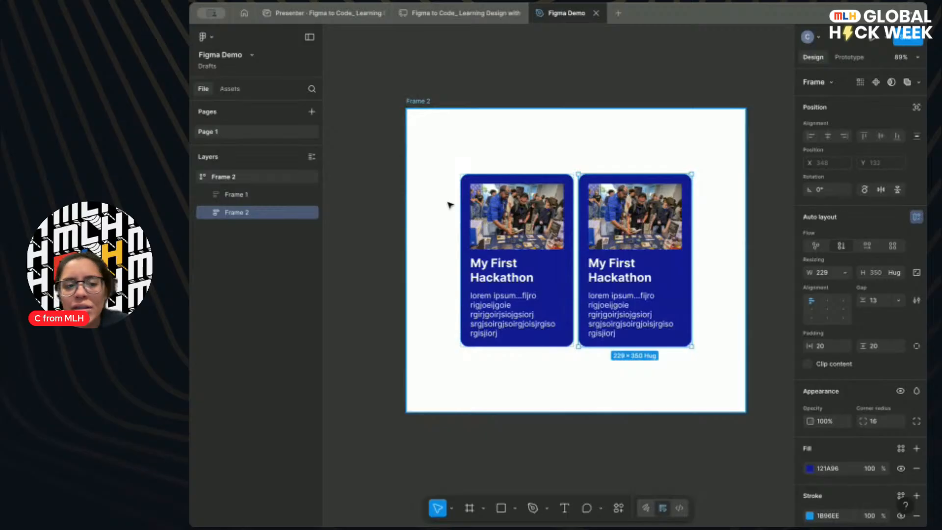
{"action": "key", "text": "ctrl+d"}
{"action": "key", "text": "ctrl+d"}
{"action": "key", "text": "ctrl+d"}
{"action": "key", "text": "ctrl+d"}
{"action": "key", "text": "ctrl+d"}
{"action": "key", "text": "ctrl+d"}
{"action": "key", "text": "ctrl+d"}
{"action": "key", "text": "ctrl+d"}
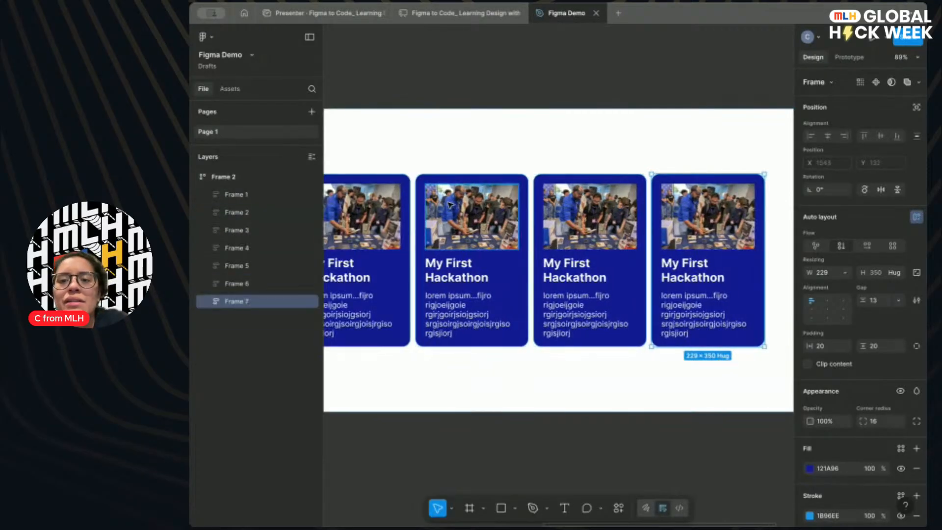
{"action": "scroll", "coordinate": [456, 166], "scroll_direction": "down", "scroll_amount": 5}
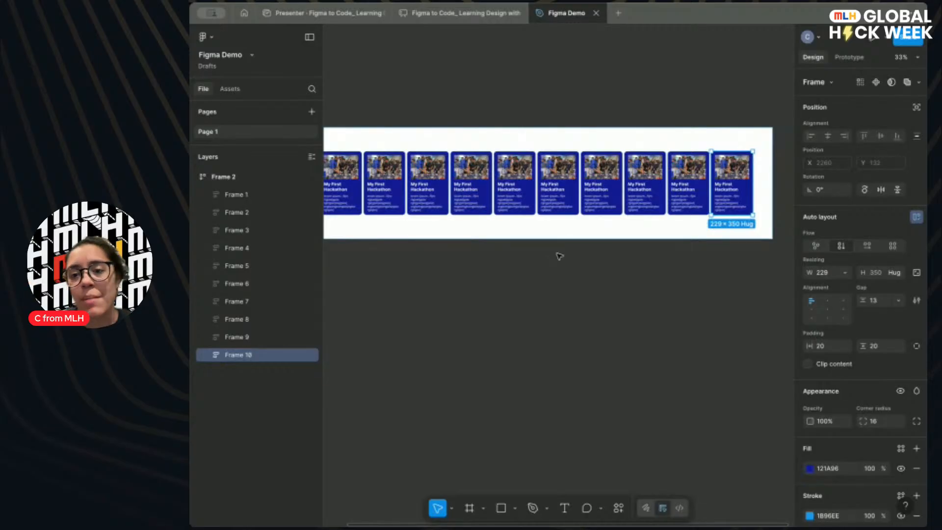
Resize the outer container to about 1741 by 1005 so the cards wrap into rows.
{"action": "scroll", "coordinate": [557, 255], "scroll_direction": "down", "scroll_amount": 2}
{"action": "left_click", "coordinate": [614, 241]}
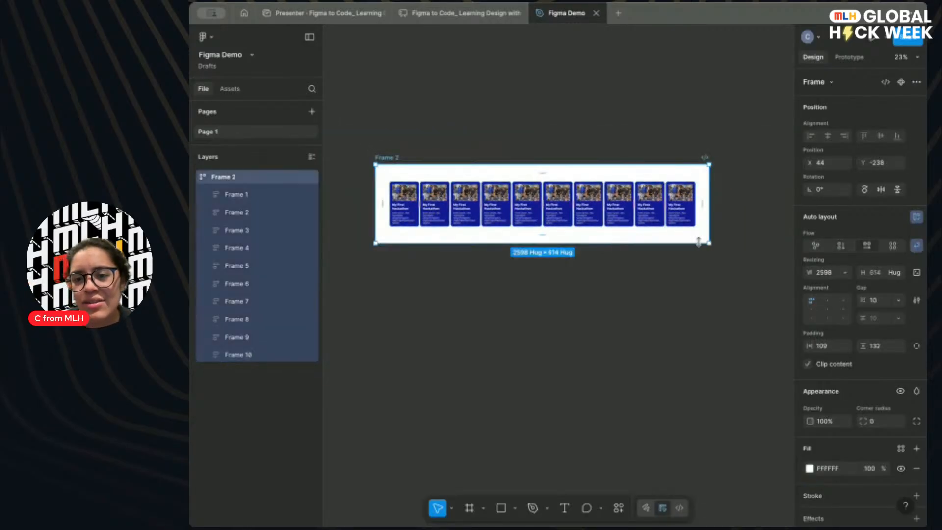
{"action": "left_click_drag", "start_coordinate": [710, 244], "coordinate": [599, 293]}
{"action": "scroll", "coordinate": [553, 293], "scroll_direction": "up", "scroll_amount": 5}
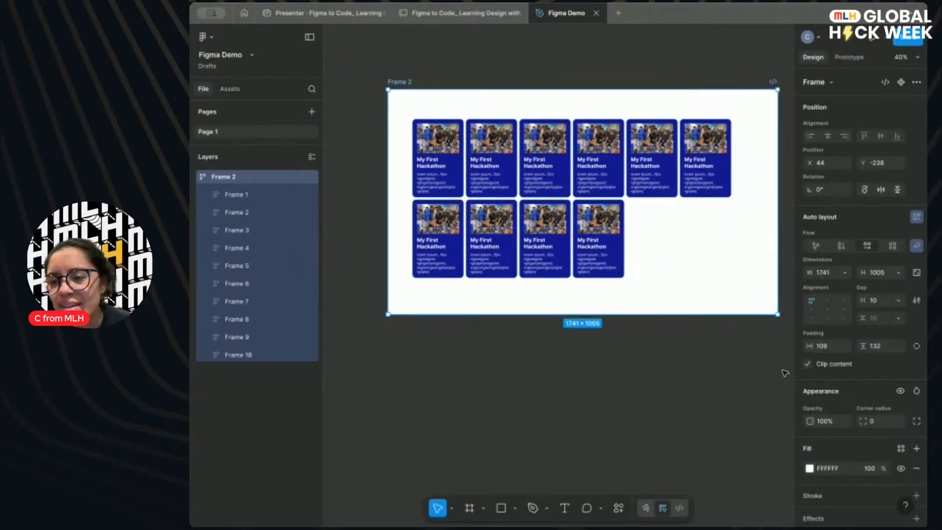
Set the container's horizontal and vertical padding to 24, and resize the frame to about 1041 by 1343.
{"action": "left_click", "coordinate": [832, 348]}
{"action": "double_click", "coordinate": [832, 348]}
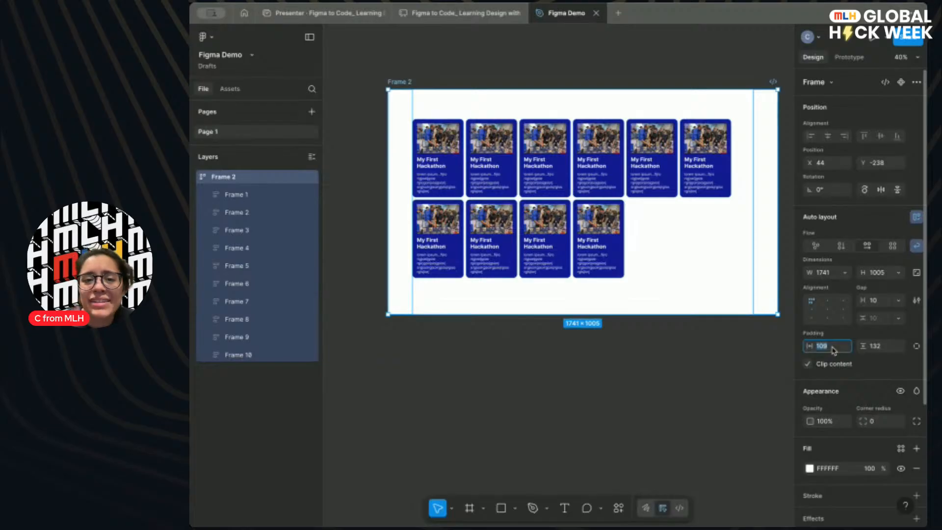
{"action": "type", "text": "24"}
{"action": "key", "text": "Return"}
{"action": "left_click", "coordinate": [893, 347]}
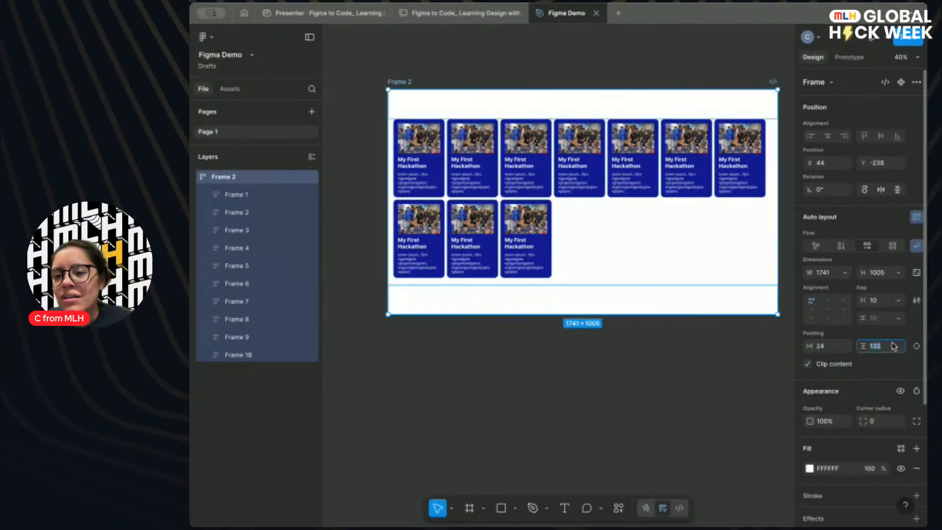
{"action": "type", "text": "24"}
{"action": "key", "text": "Return"}
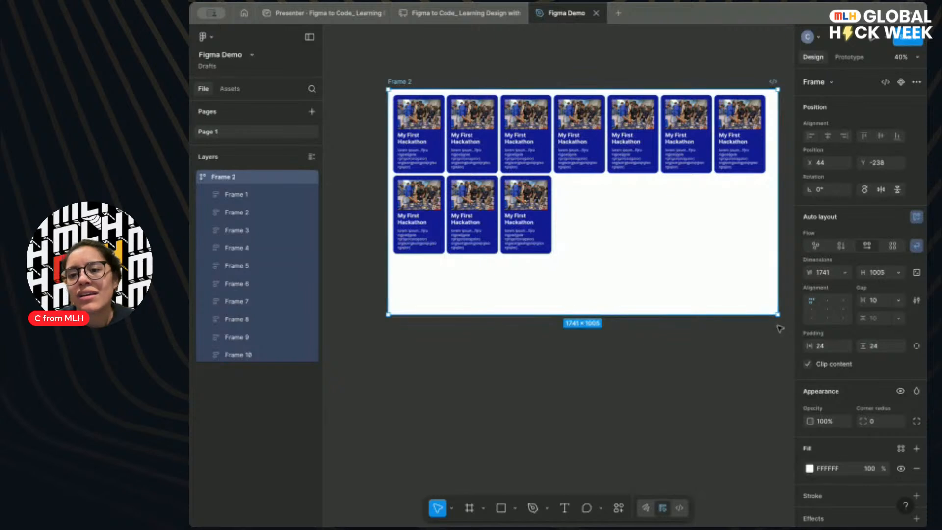
{"action": "left_click_drag", "start_coordinate": [777, 314], "coordinate": [621, 391]}
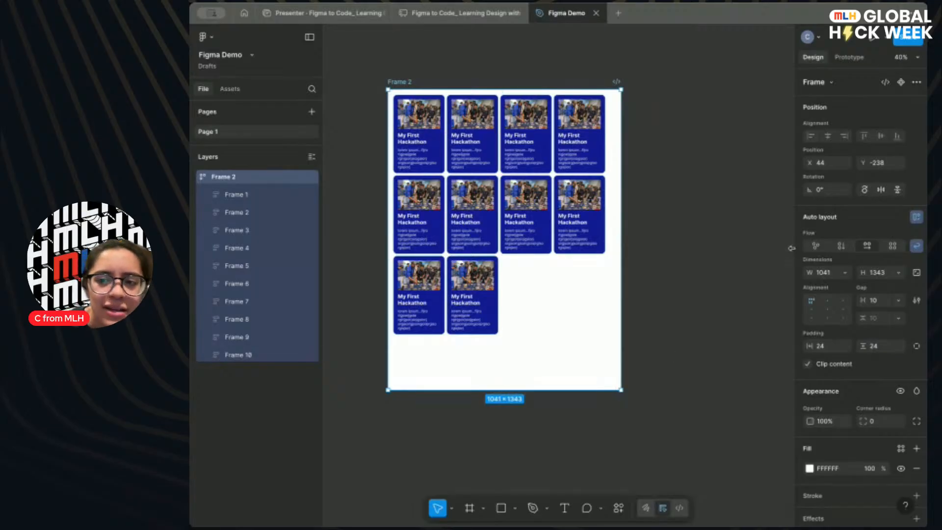
Try top center and center alignment for the container's cards, and return them to top left.
{"action": "left_click", "coordinate": [829, 303]}
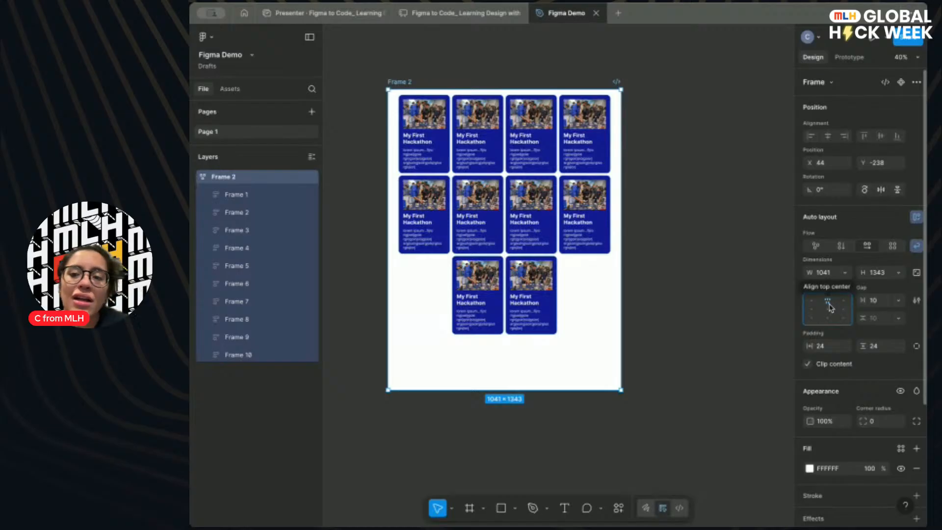
{"action": "left_click", "coordinate": [827, 311]}
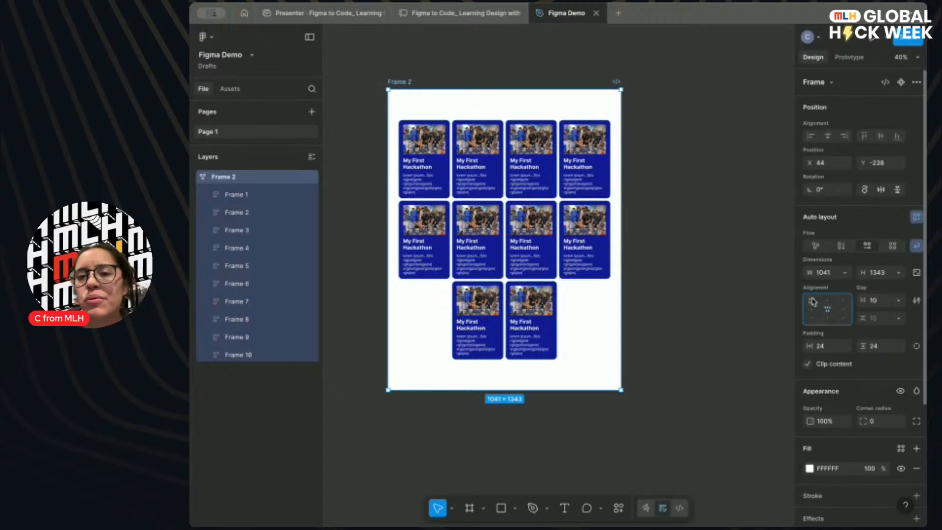
{"action": "left_click", "coordinate": [811, 300]}
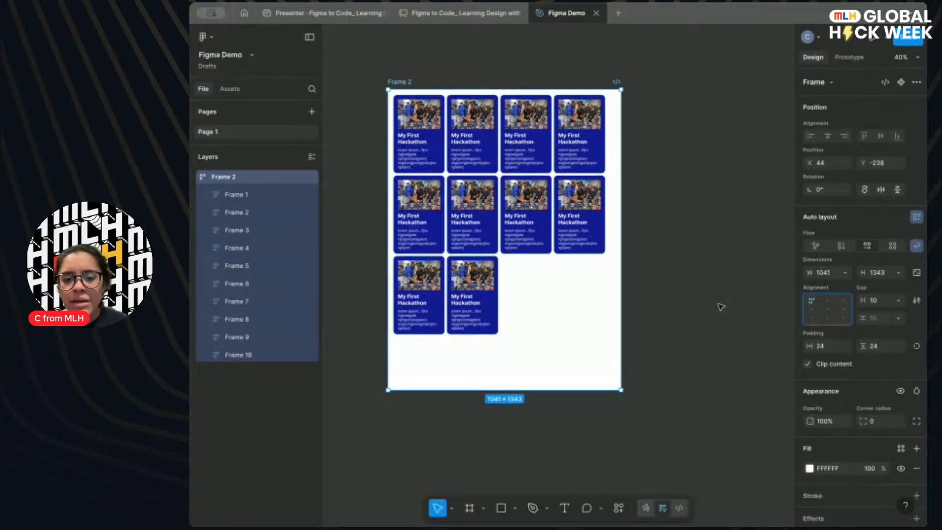
Switch to Dev Mode and read the container's CSS layout code down to the flex-wrap property.
{"action": "left_click", "coordinate": [678, 509]}
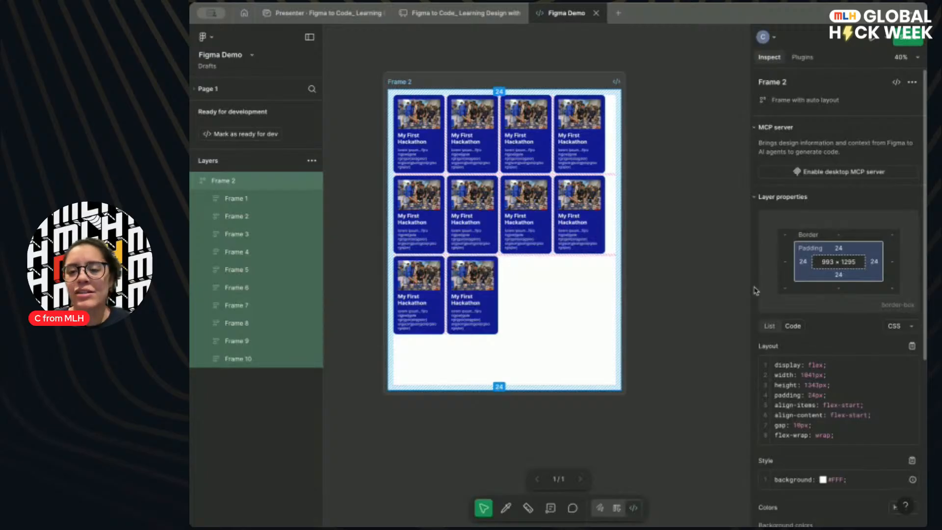
{"action": "scroll", "coordinate": [756, 291], "scroll_direction": "down", "scroll_amount": 3}
{"action": "left_click_drag", "start_coordinate": [775, 232], "coordinate": [845, 300]}
{"action": "left_click", "coordinate": [845, 299]}
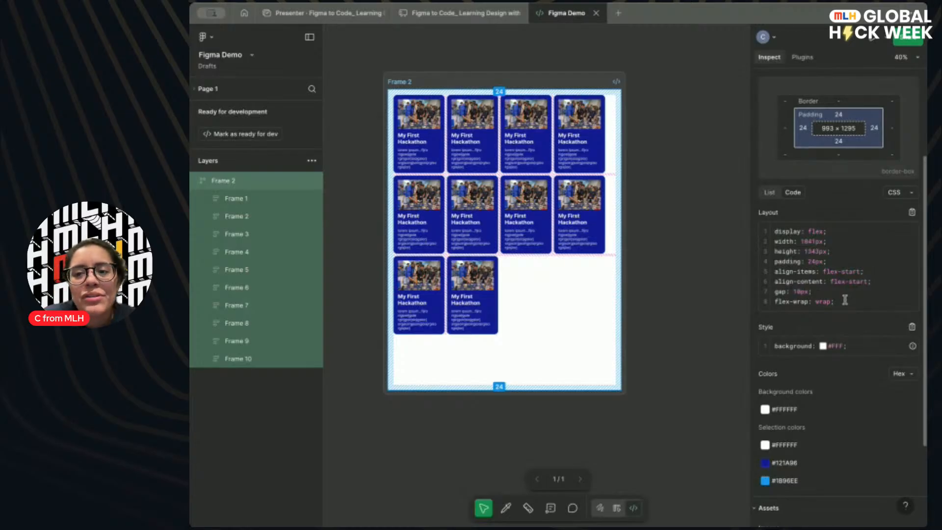
Show the container's code as iOS SwiftUI and read through its full lines.
{"action": "left_click", "coordinate": [896, 194]}
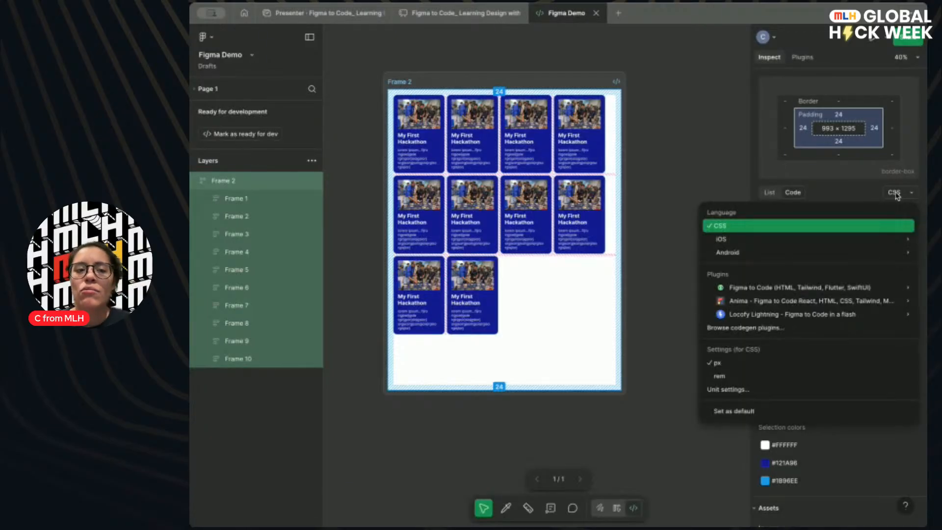
{"action": "mouse_move", "coordinate": [736, 239]}
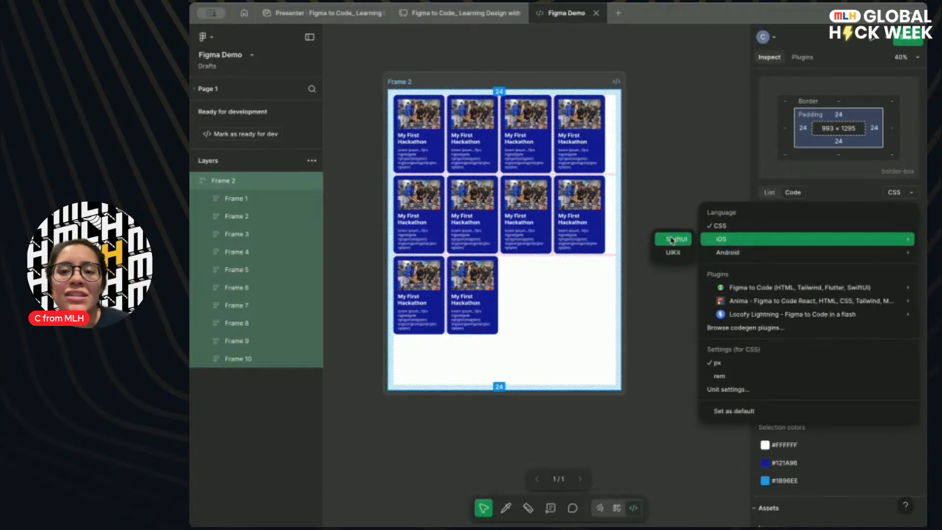
{"action": "left_click", "coordinate": [671, 240]}
{"action": "scroll", "coordinate": [830, 248], "scroll_direction": "right", "scroll_amount": 5}
{"action": "scroll", "coordinate": [830, 248], "scroll_direction": "left", "scroll_amount": 5}
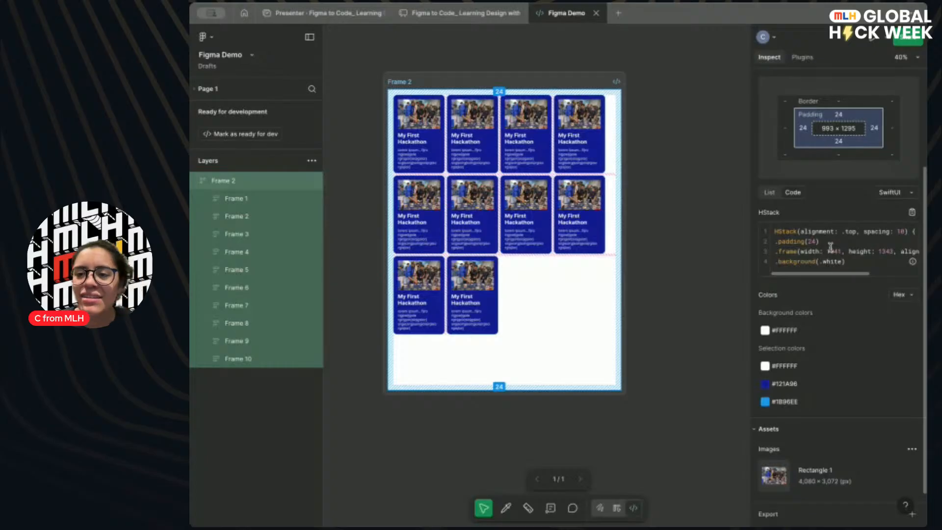
Change the code output to HTML from the Figma to Code plugin, and widen the inspect area.
{"action": "left_click", "coordinate": [889, 192]}
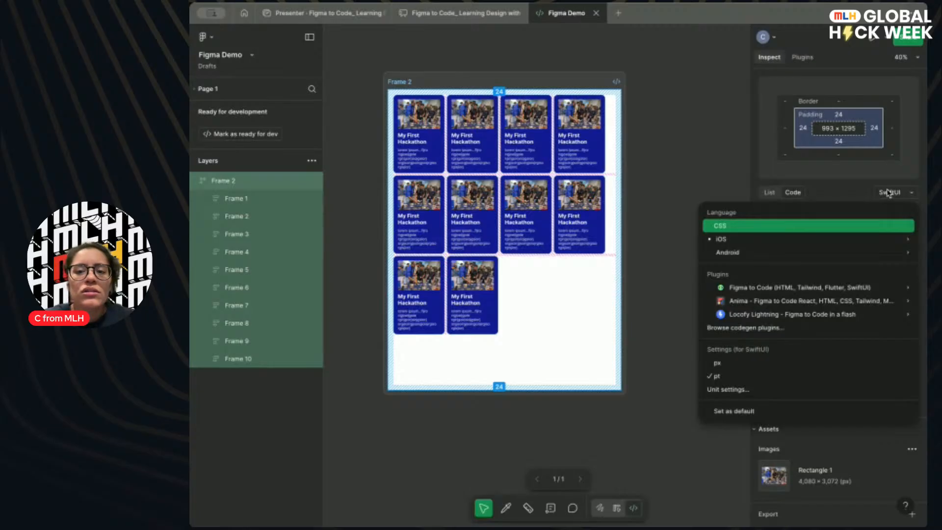
{"action": "mouse_move", "coordinate": [778, 287]}
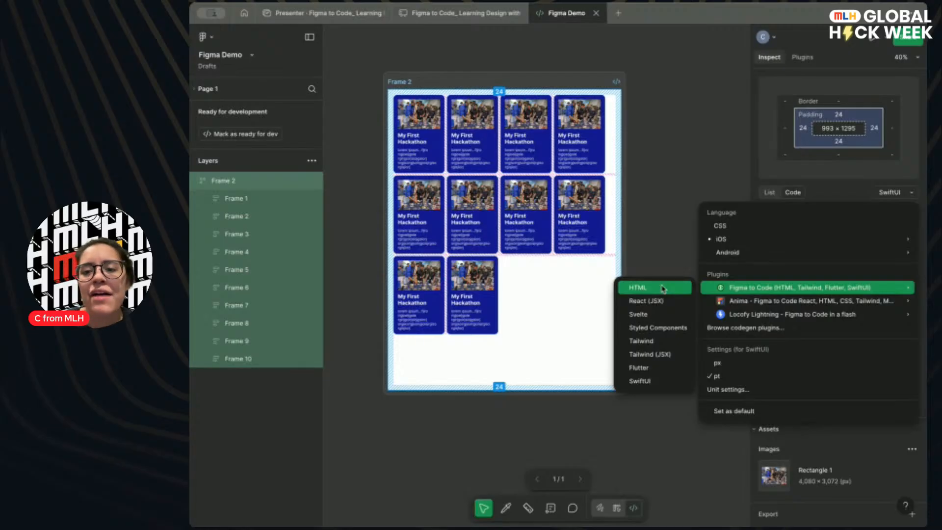
{"action": "left_click", "coordinate": [662, 289]}
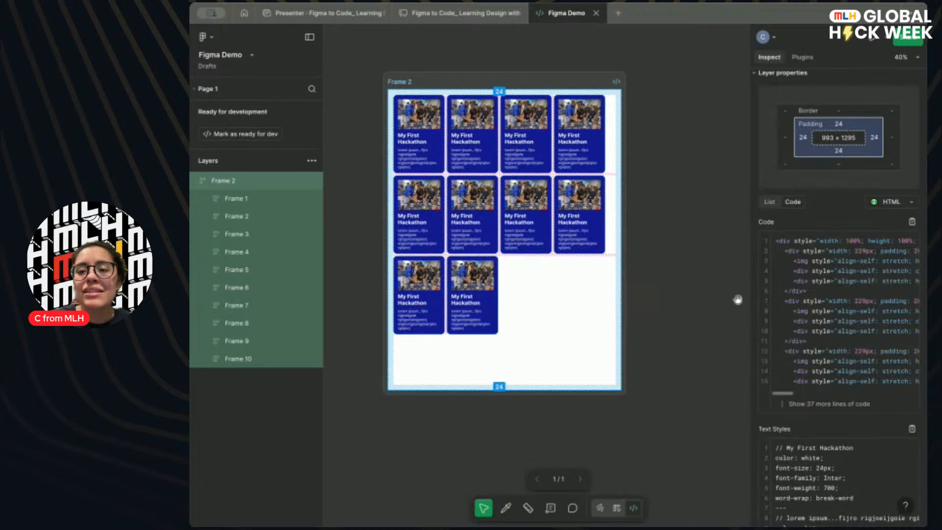
{"action": "left_click_drag", "start_coordinate": [751, 300], "coordinate": [573, 310]}
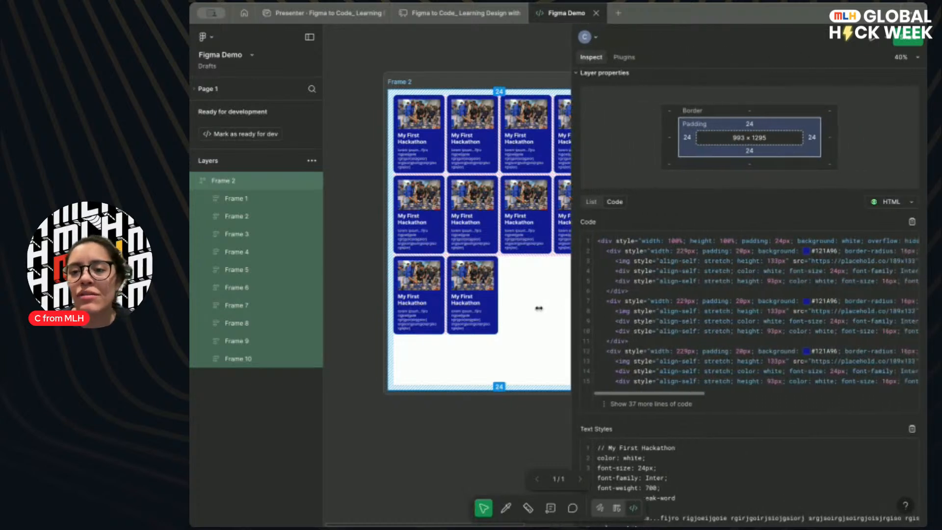
Examine the outer div's inline size, padding, background and justify-content styles in the generated HTML.
{"action": "left_click_drag", "start_coordinate": [604, 241], "coordinate": [897, 242]}
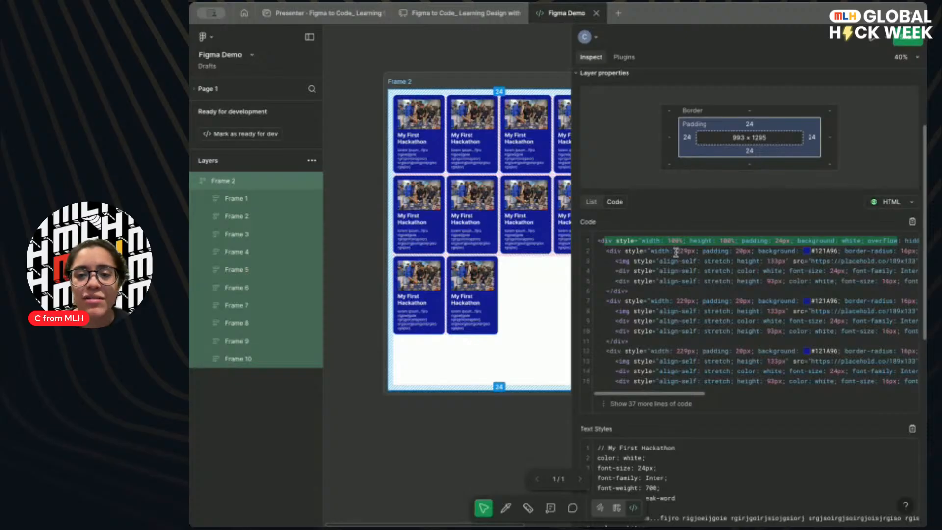
{"action": "scroll", "coordinate": [687, 248], "scroll_direction": "right", "scroll_amount": 5}
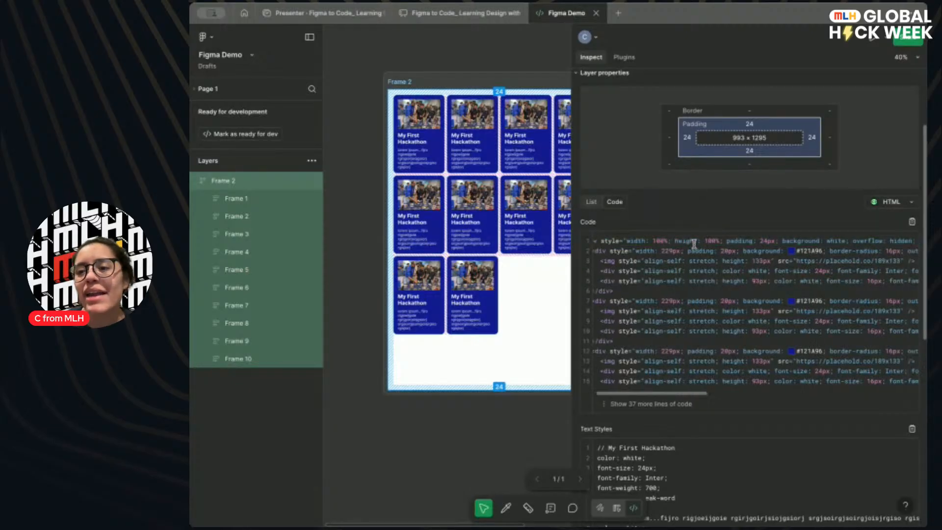
{"action": "left_click_drag", "start_coordinate": [702, 244], "coordinate": [860, 241]}
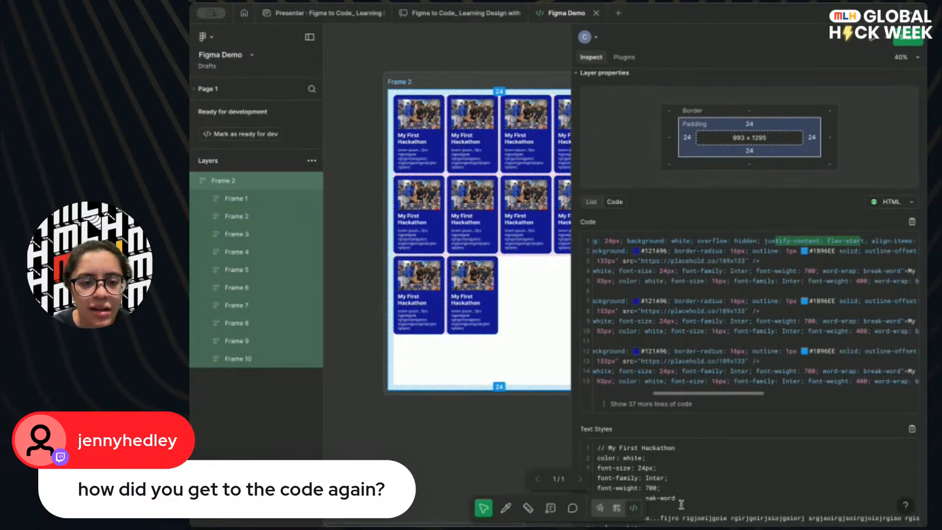
{"action": "left_click", "coordinate": [801, 475]}
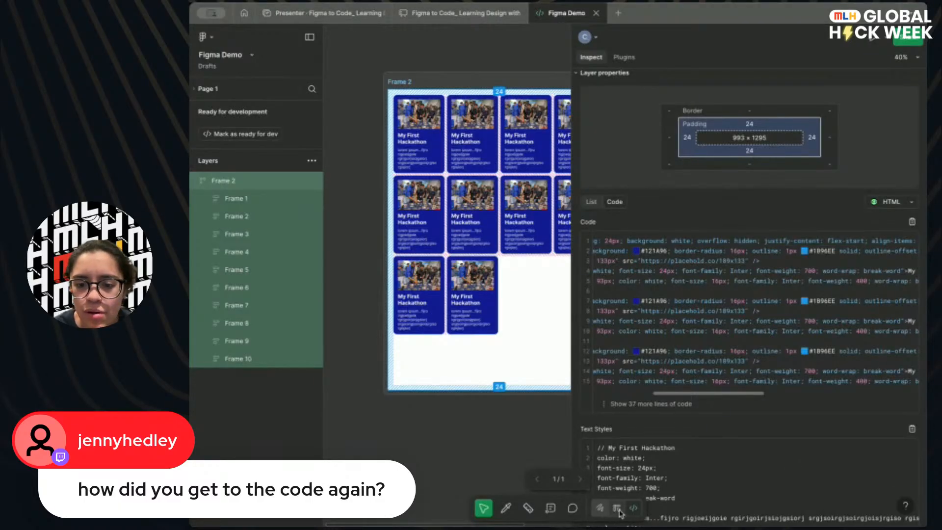
Return to Design mode and reopen Dev Mode to show again where the container's code is found.
{"action": "left_click", "coordinate": [618, 510]}
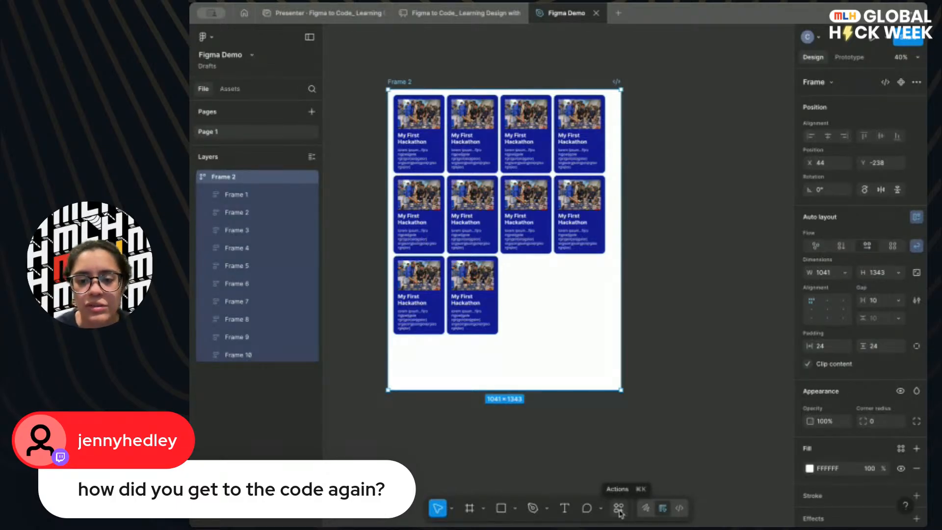
{"action": "left_click", "coordinate": [679, 508]}
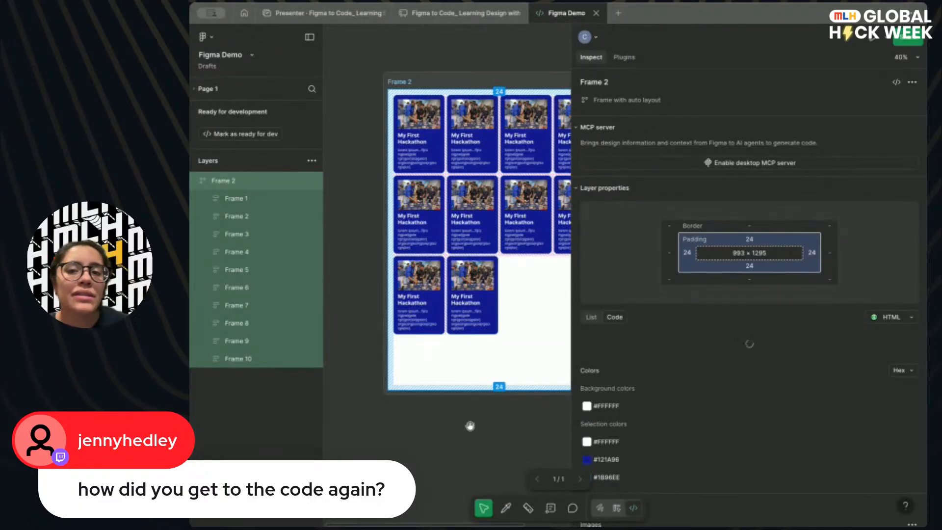
{"action": "scroll", "coordinate": [633, 421], "scroll_direction": "down", "scroll_amount": 3}
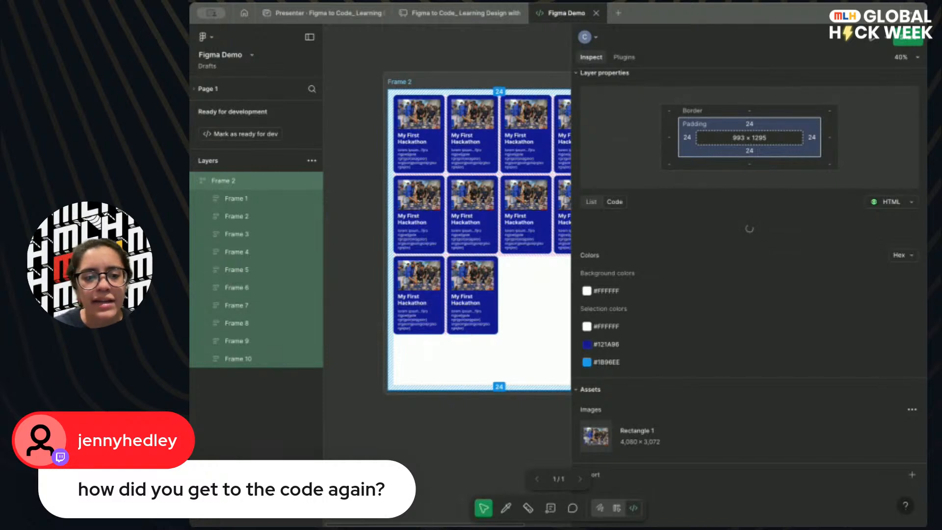